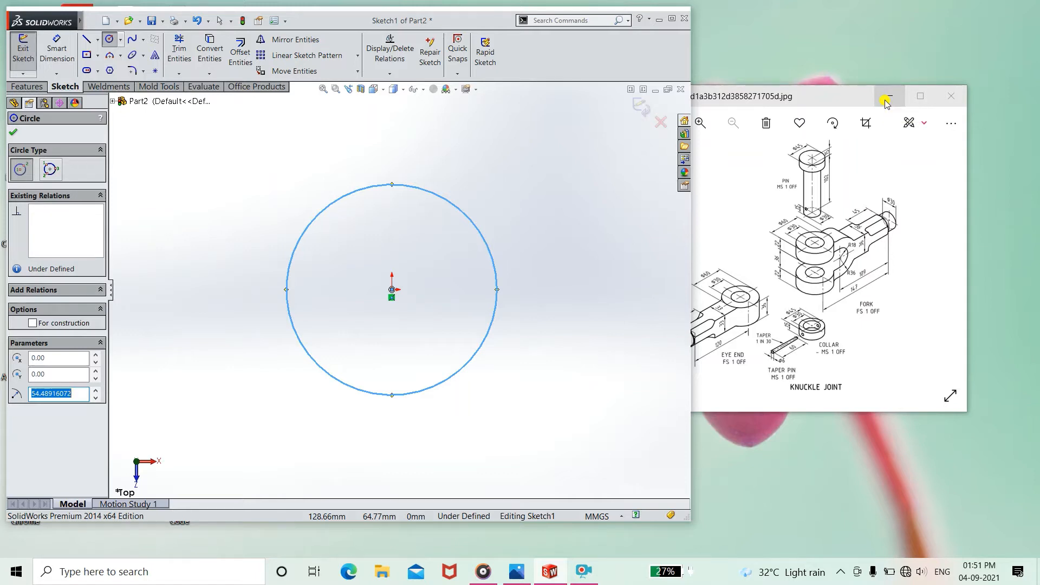
# Dimension the sketched circle centred on the origin to a diameter of 60 mm
pyautogui.click(887, 102)
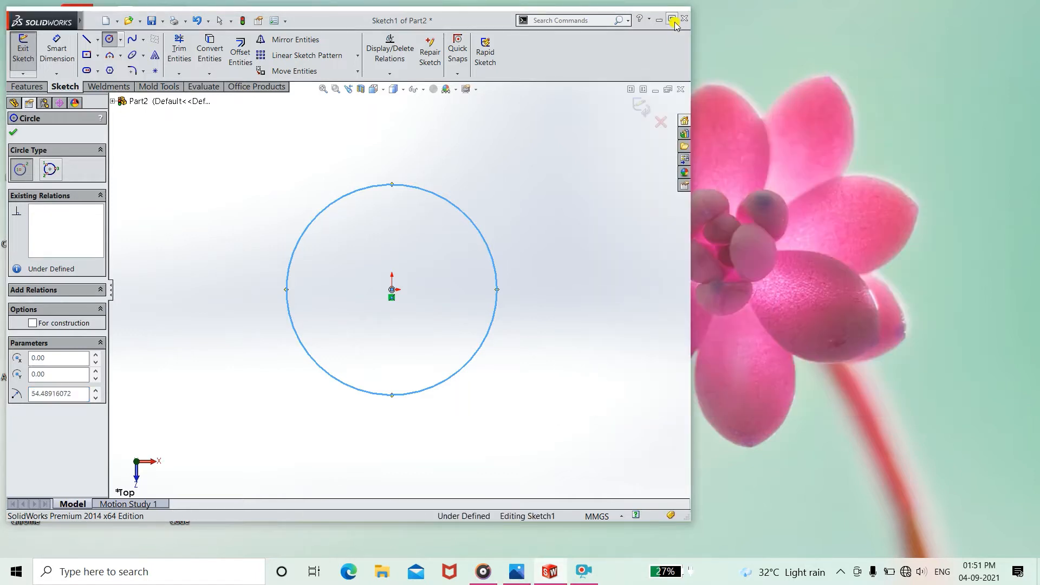
pyautogui.click(672, 19)
pyautogui.click(62, 58)
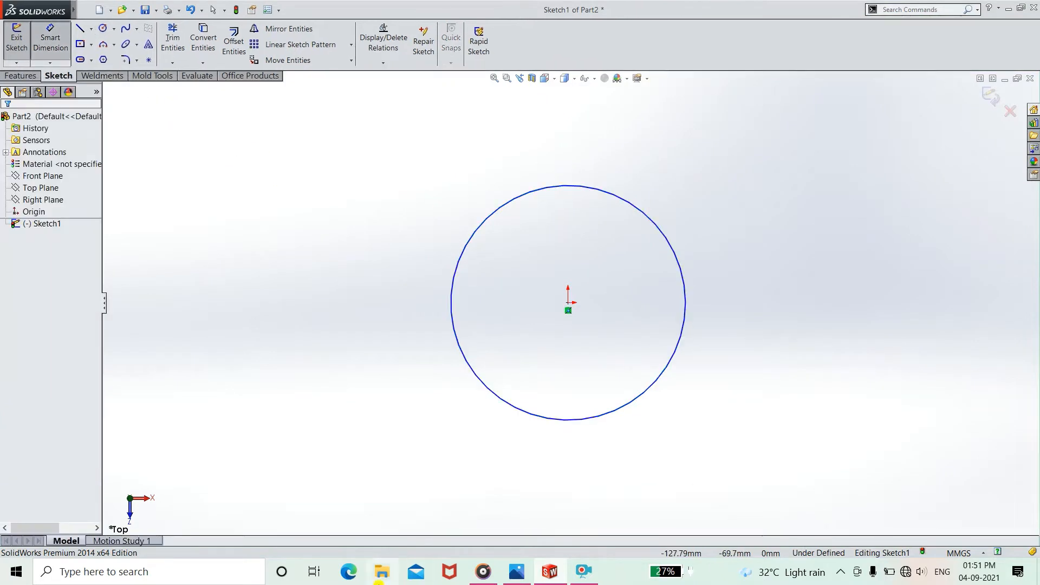
pyautogui.click(550, 423)
pyautogui.click(556, 444)
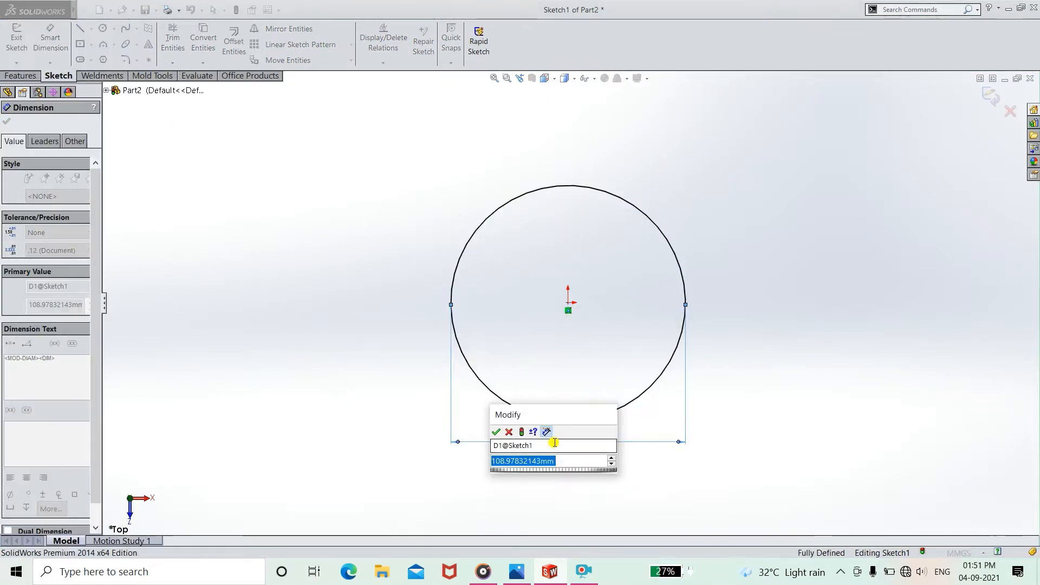
pyautogui.write('60')
pyautogui.press('Return')
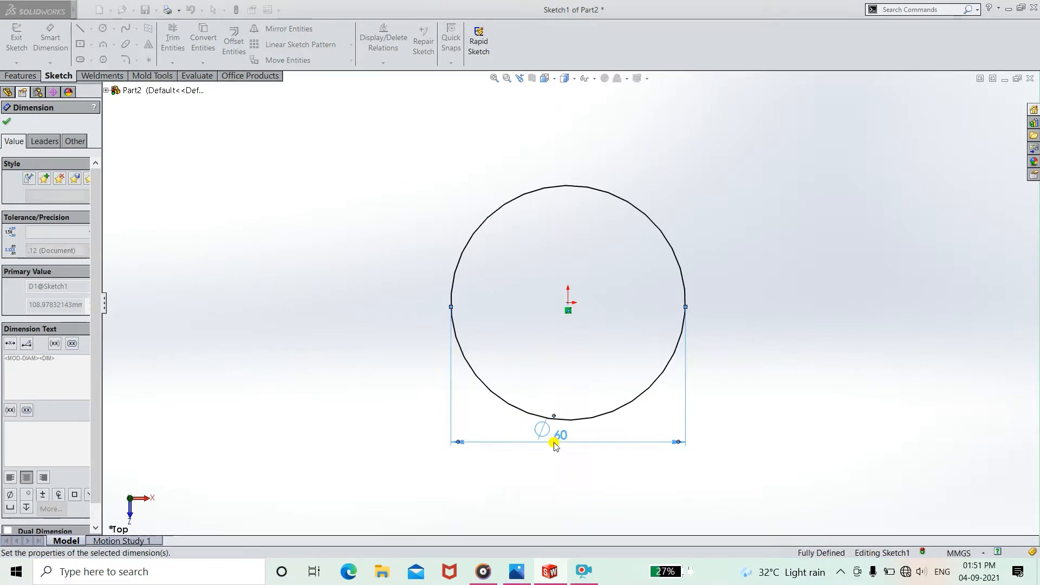
pyautogui.click(6, 121)
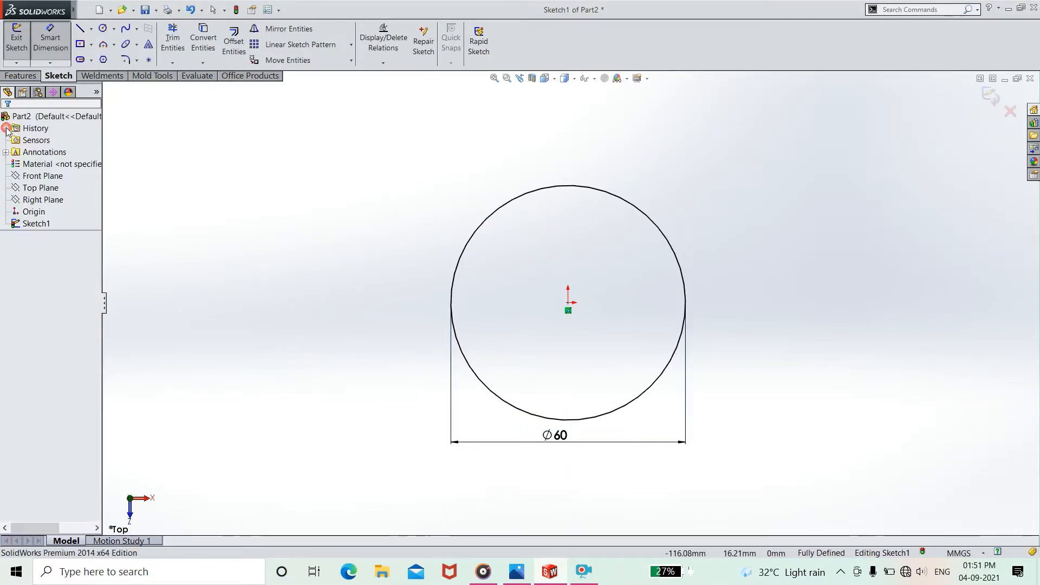
# Set up a boss extrusion of the circle with an 80 mm depth and the Mid Plane end condition
pyautogui.click(21, 75)
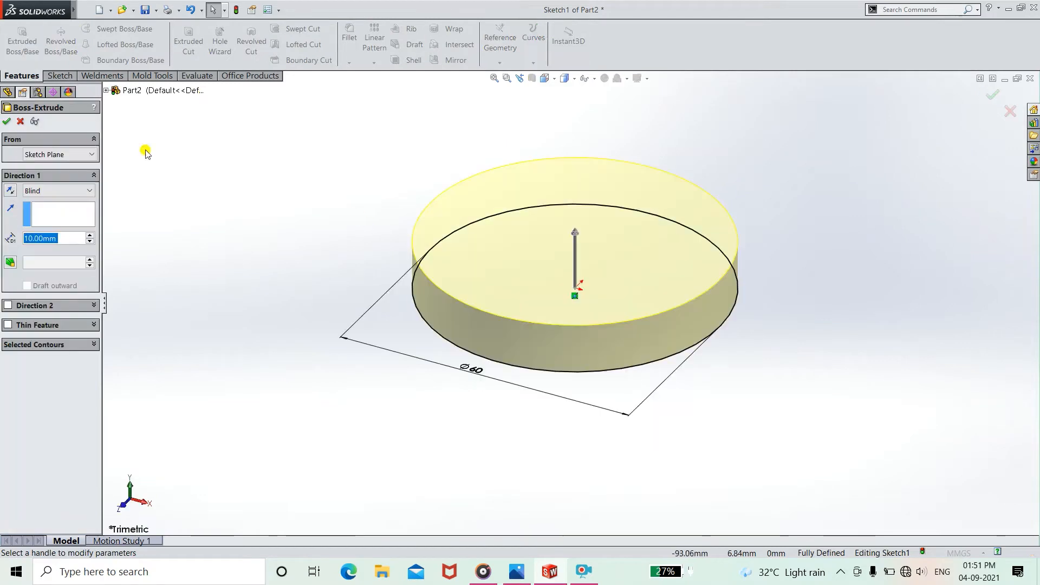
pyautogui.write('8')
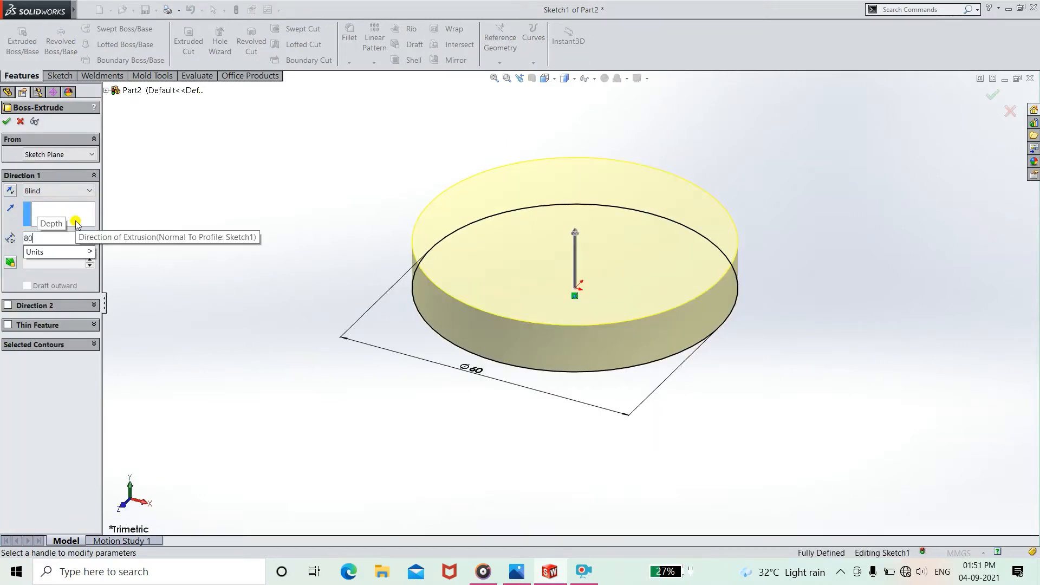
pyautogui.write('0')
pyautogui.press('Return')
pyautogui.click(85, 190)
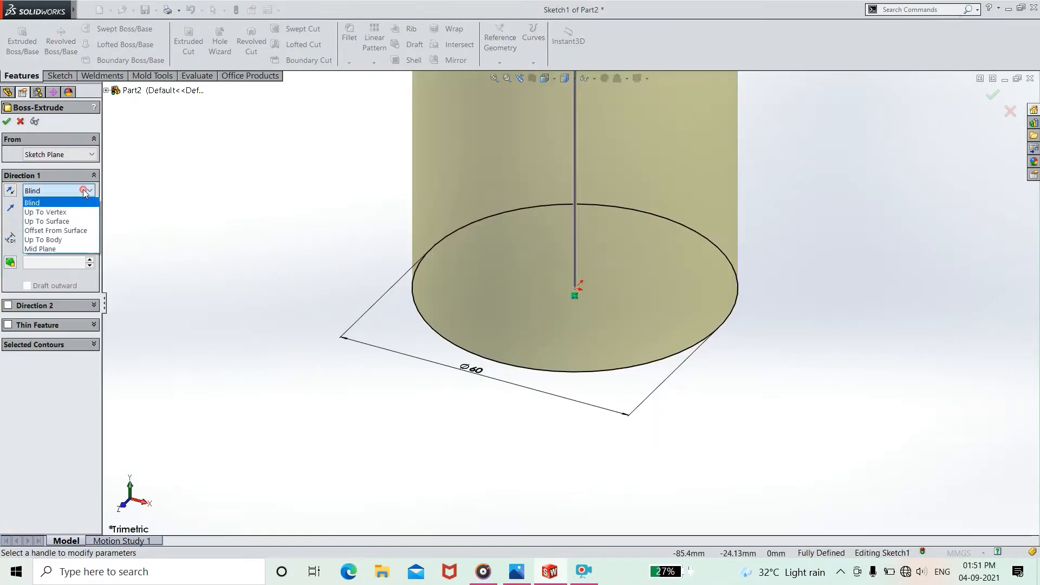
pyautogui.click(74, 249)
pyautogui.hotkey('alt', 'h')
pyautogui.press('Escape')
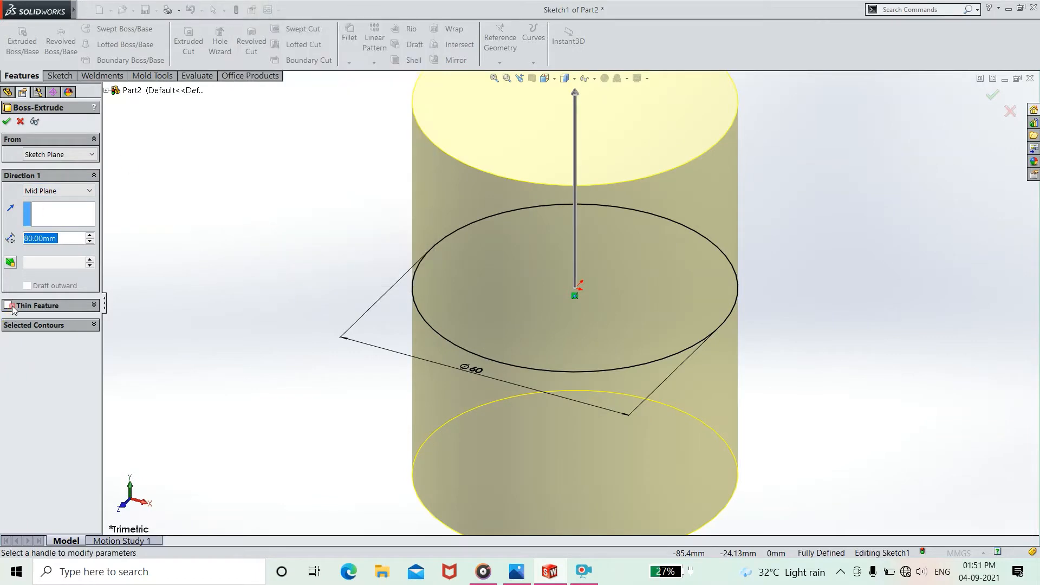
# Make the extrusion a thin feature with a 15 mm one-direction wall on the inside of the circle, and finish it
pyautogui.click(54, 308)
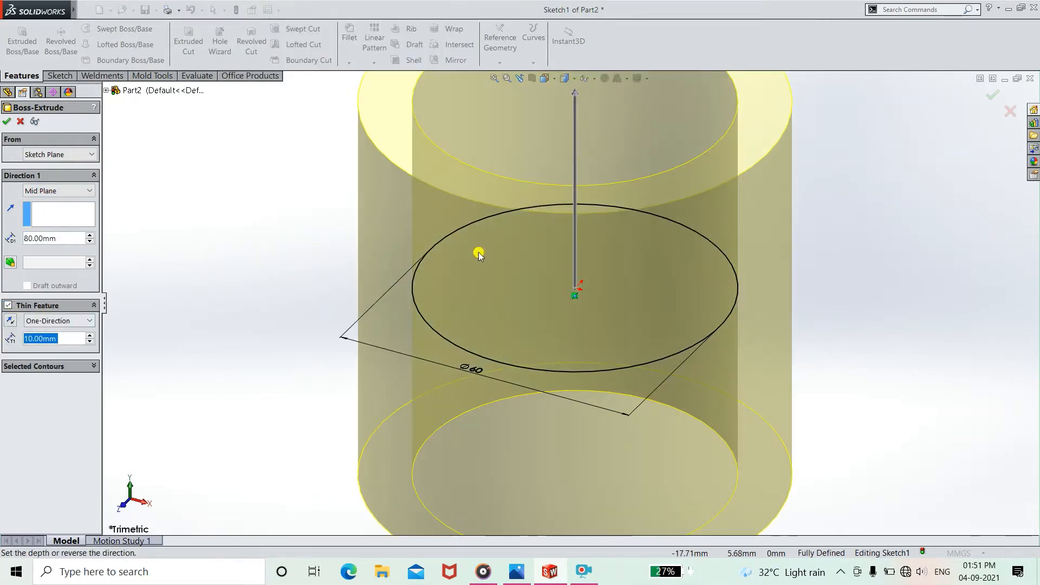
pyautogui.write('f')
pyautogui.write('15')
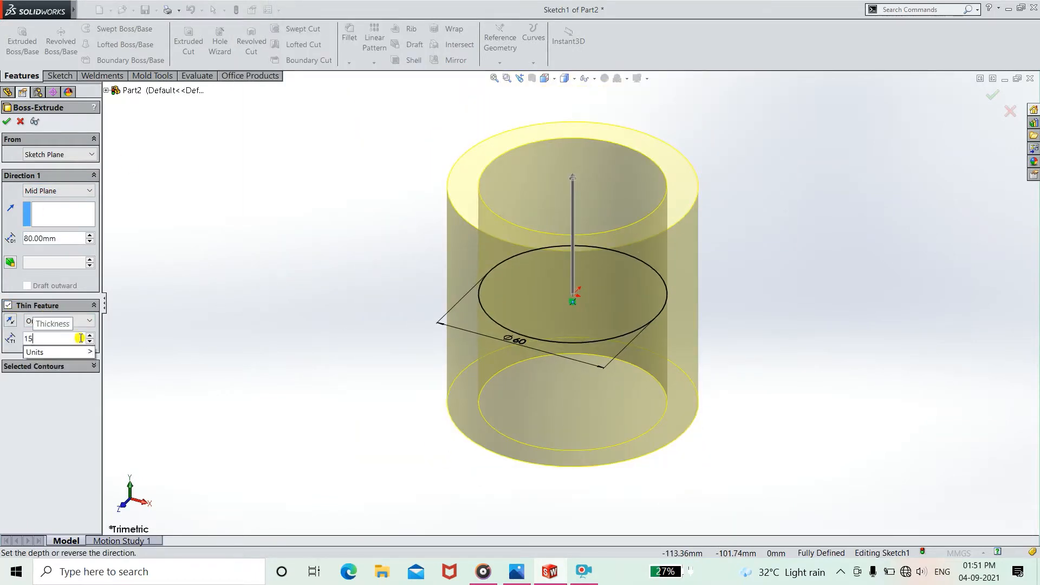
pyautogui.press('Return')
pyautogui.click(12, 322)
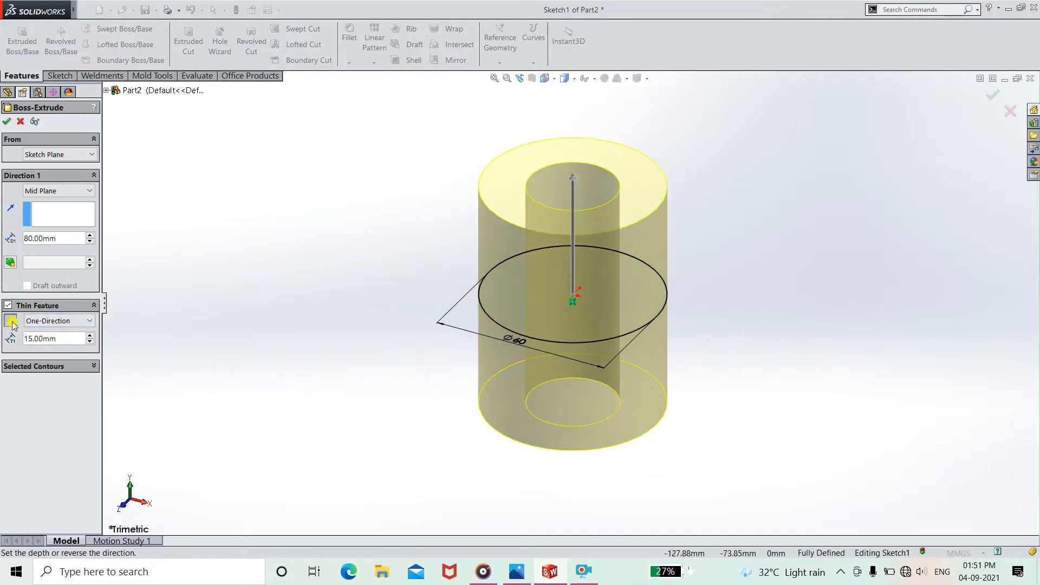
pyautogui.click(11, 124)
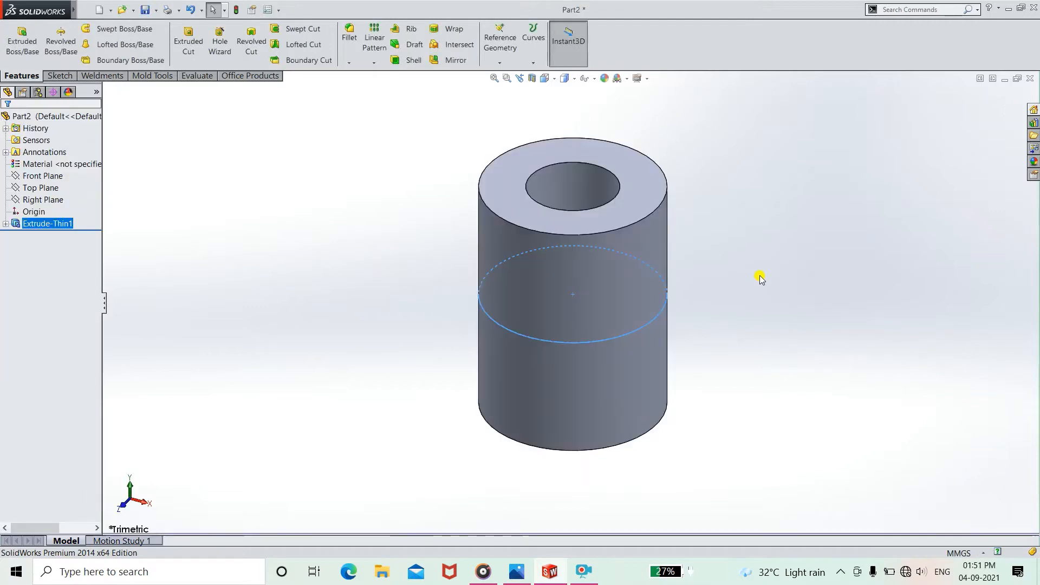
pyautogui.click(56, 190)
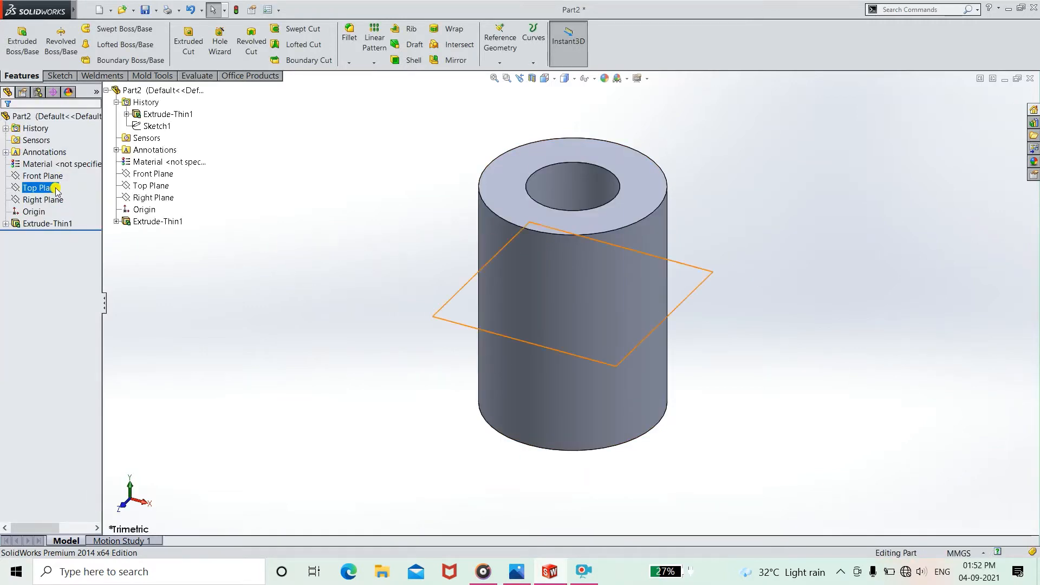
pyautogui.click(43, 176)
pyautogui.click(60, 75)
pyautogui.click(22, 48)
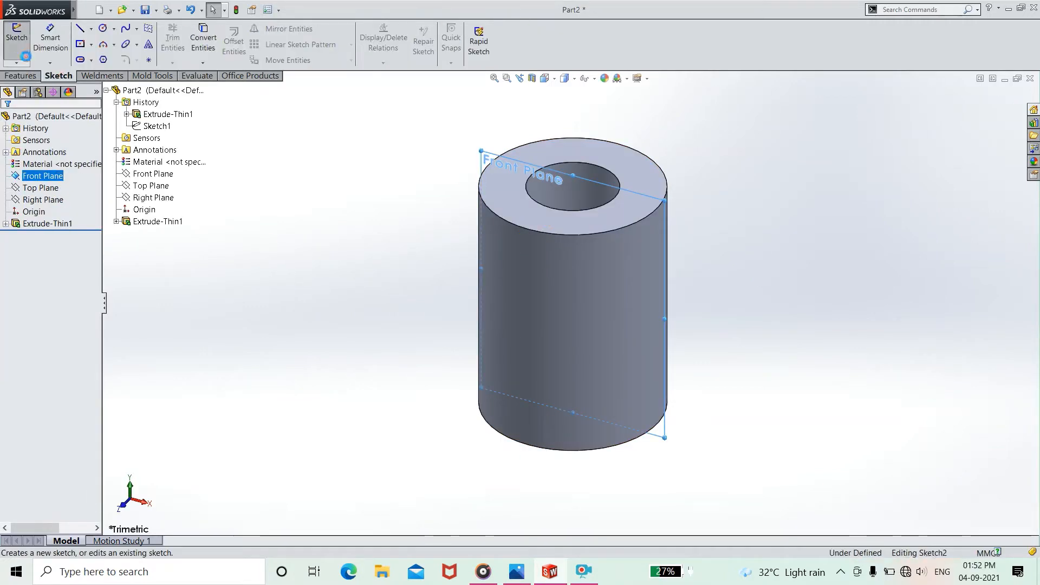
pyautogui.scroll(1, 784, 296)
pyautogui.click(517, 572)
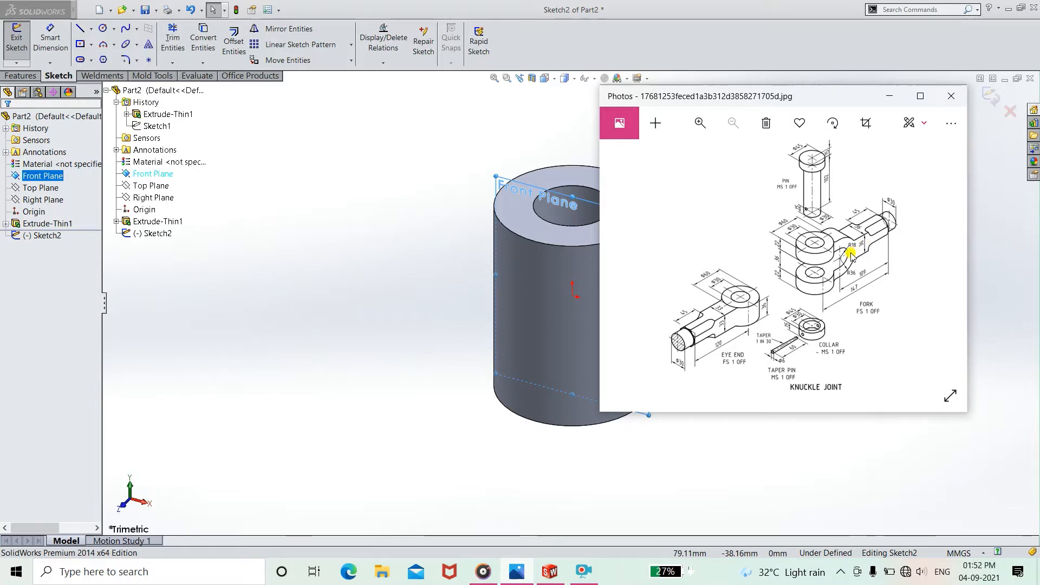
pyautogui.click(415, 222)
pyautogui.click(1023, 9)
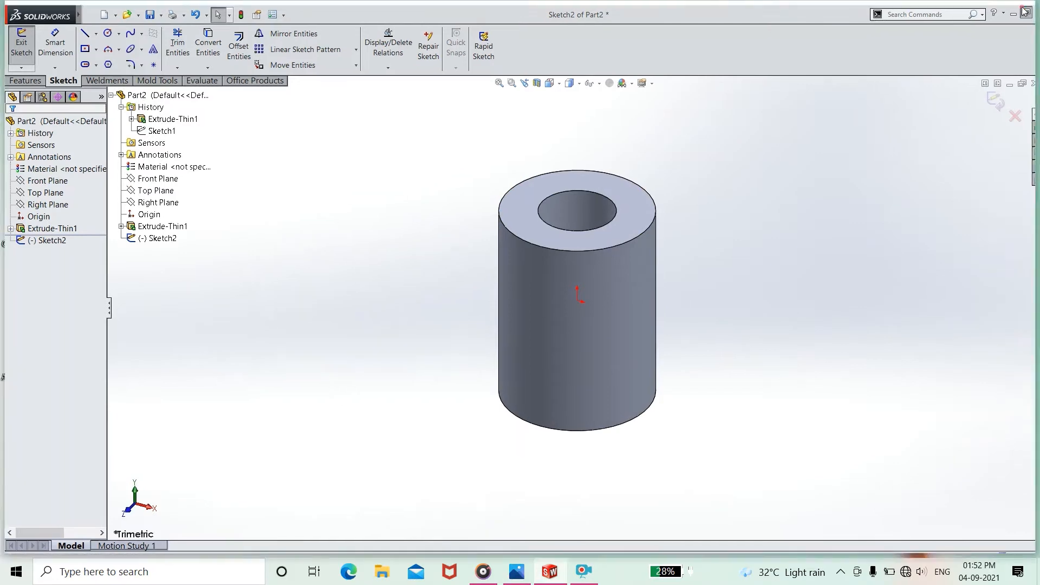
pyautogui.click(646, 108)
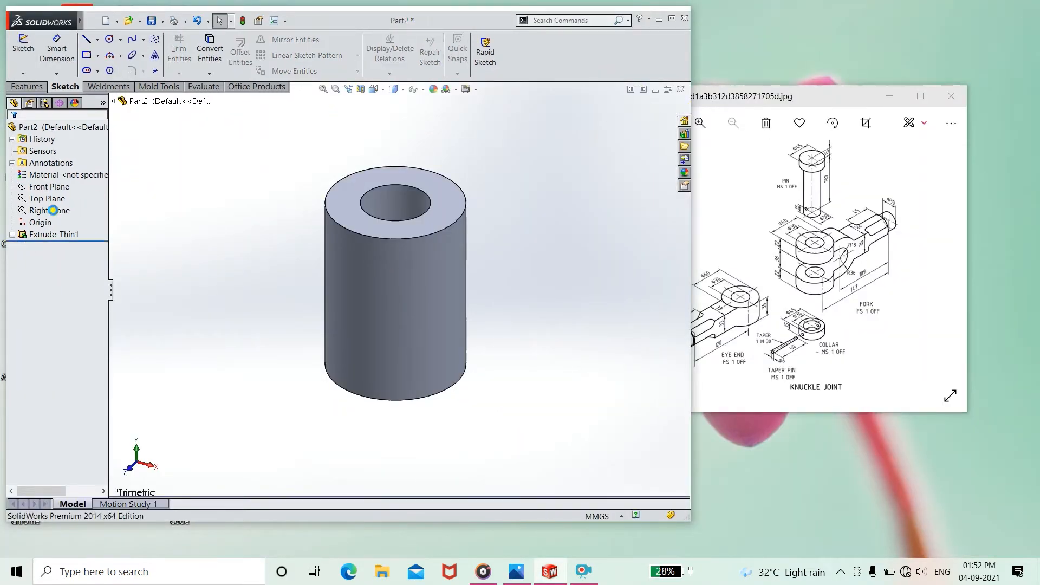
# Start a sketch on the Right Plane and view it normal to the sketch plane
pyautogui.click(53, 210)
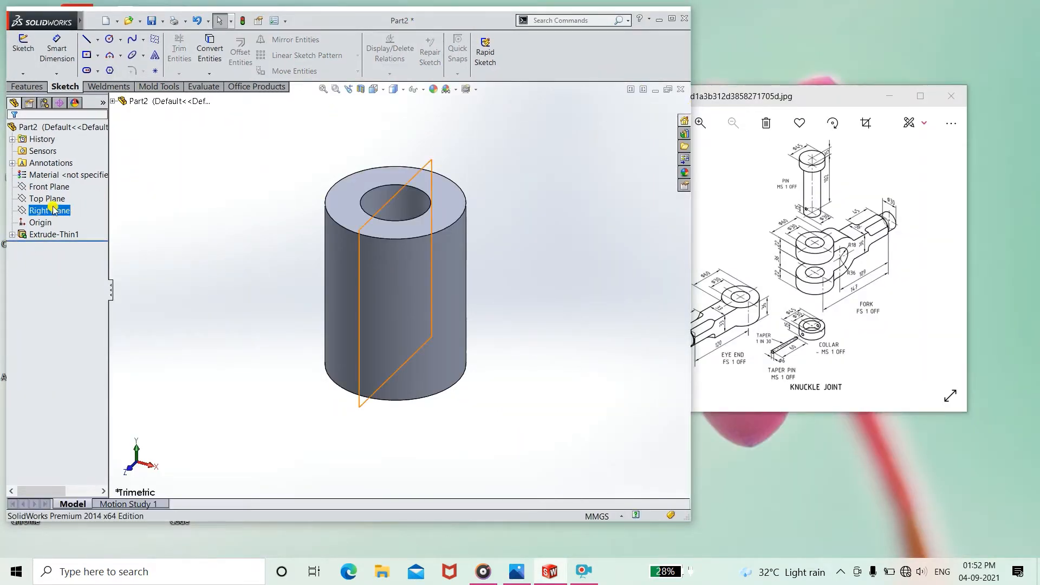
pyautogui.click(22, 49)
pyautogui.press('space')
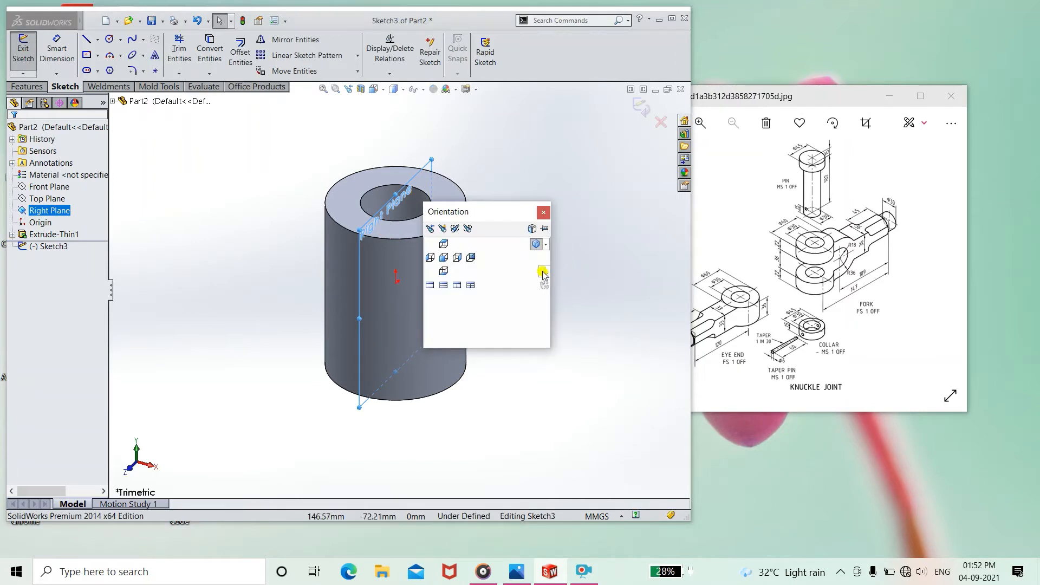
pyautogui.click(543, 272)
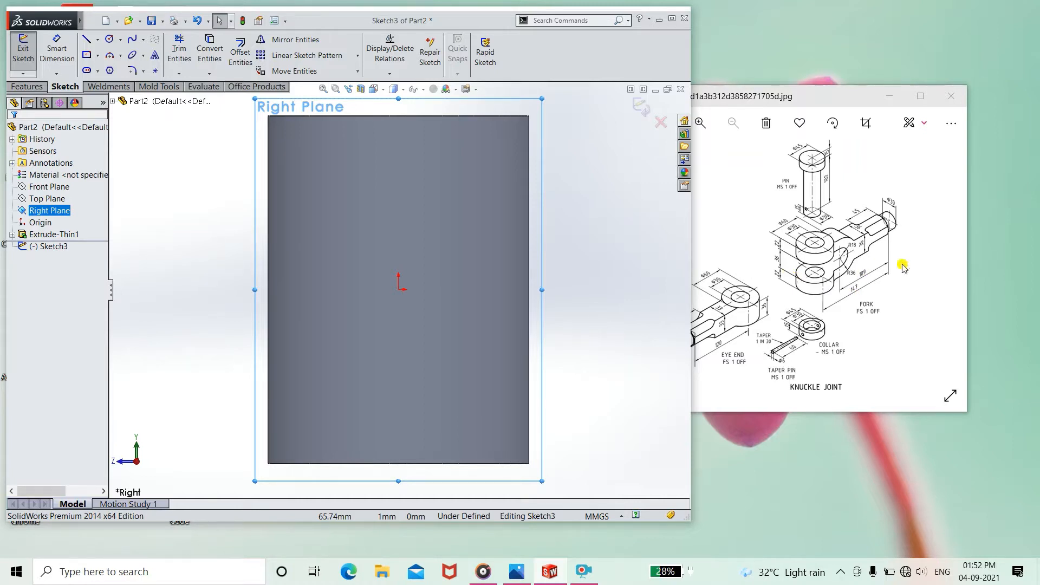
# Check the fork's dimensions in the knuckle joint drawing, and sketch a horizontal centerline about 187 mm long from the origin
pyautogui.click(919, 96)
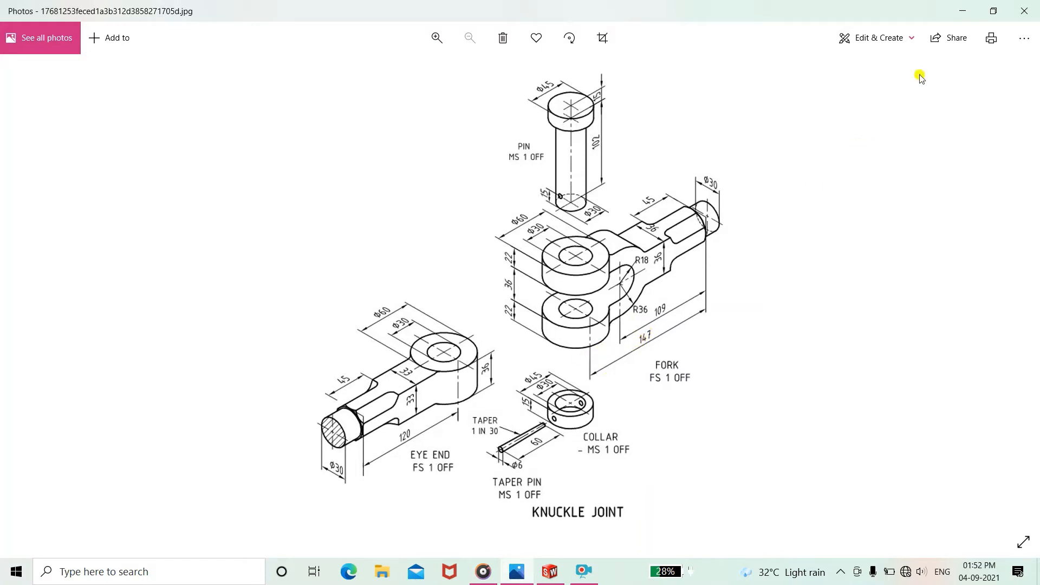
pyautogui.click(960, 13)
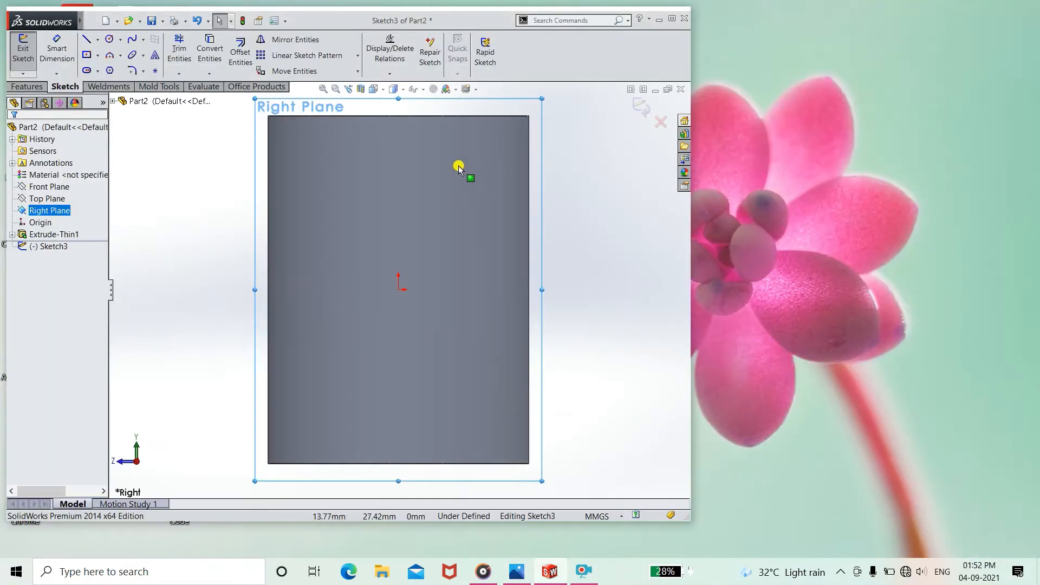
pyautogui.click(670, 19)
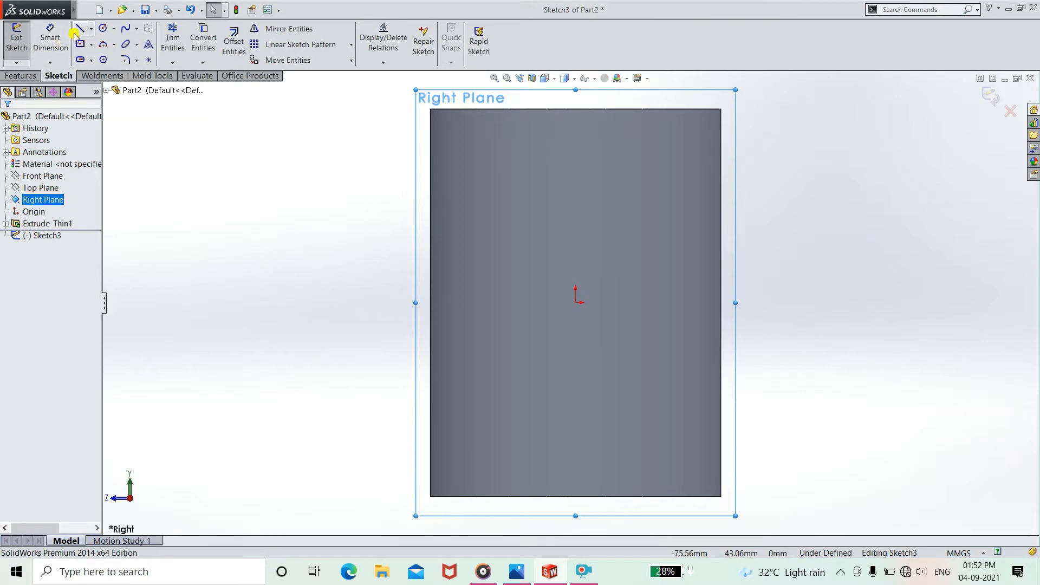
pyautogui.click(91, 28)
pyautogui.click(122, 57)
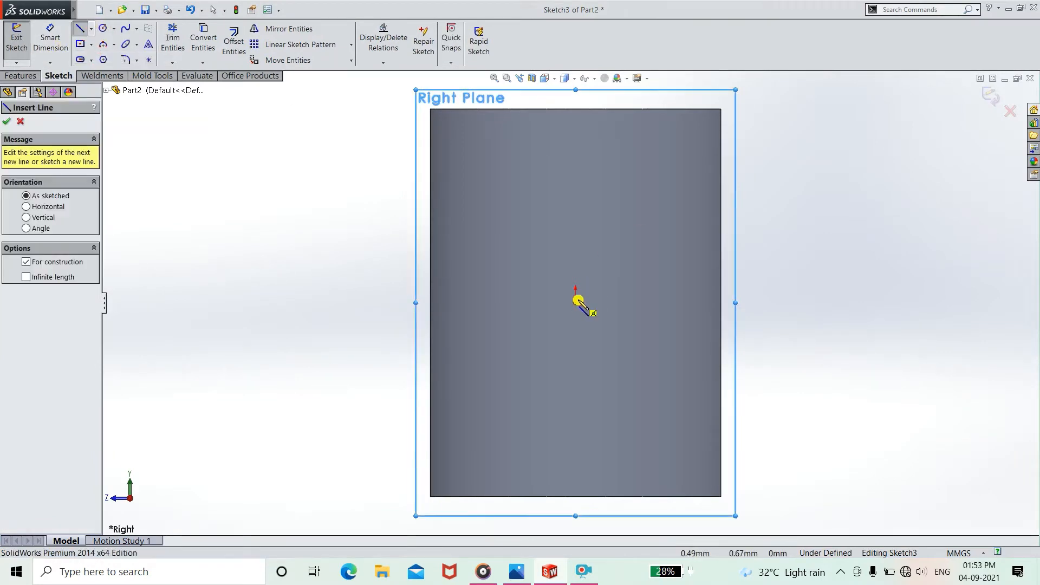
pyautogui.click(577, 302)
pyautogui.scroll(5, 579, 304)
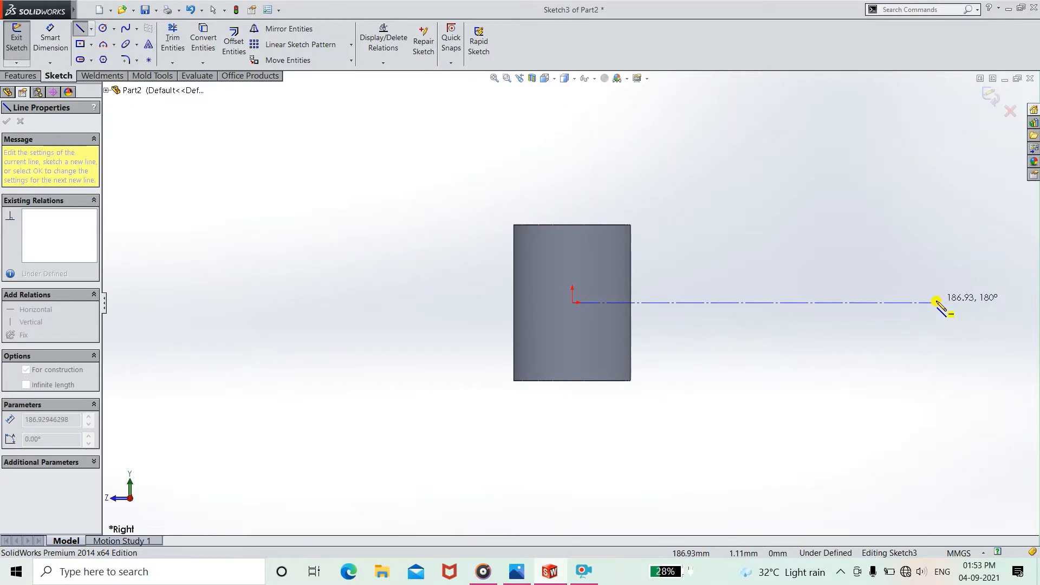
pyautogui.click(935, 302)
pyautogui.rightClick(888, 337)
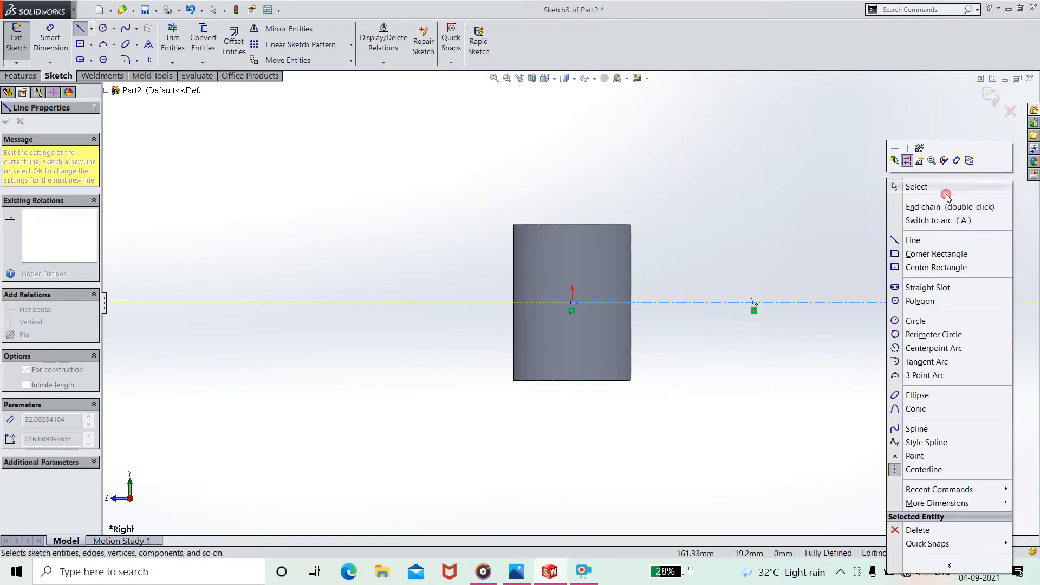
pyautogui.click(945, 191)
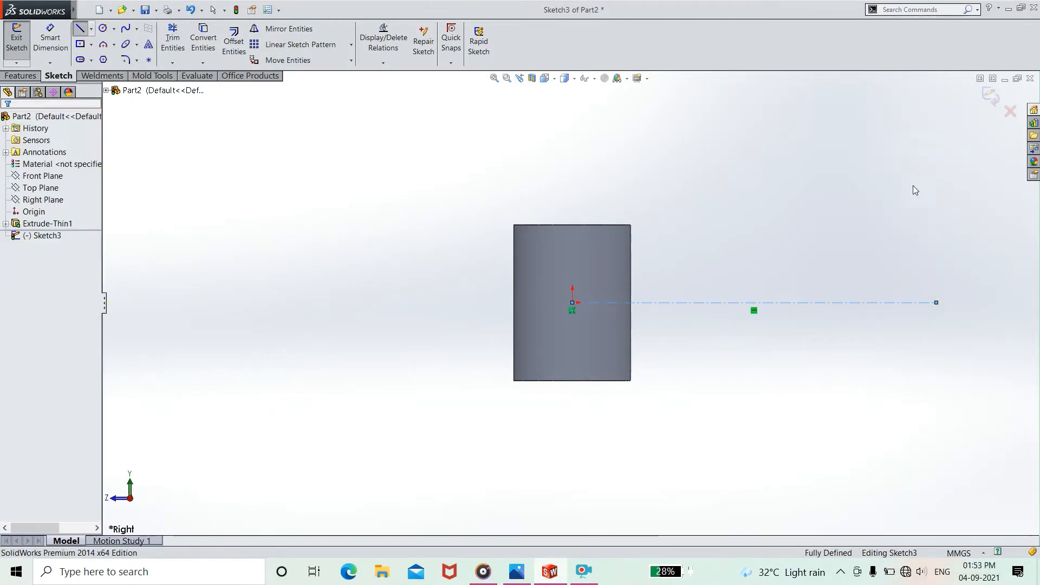
# Dimension the horizontal centerline from the origin to a length of 147 mm
pyautogui.click(63, 52)
pyautogui.click(782, 306)
pyautogui.click(776, 343)
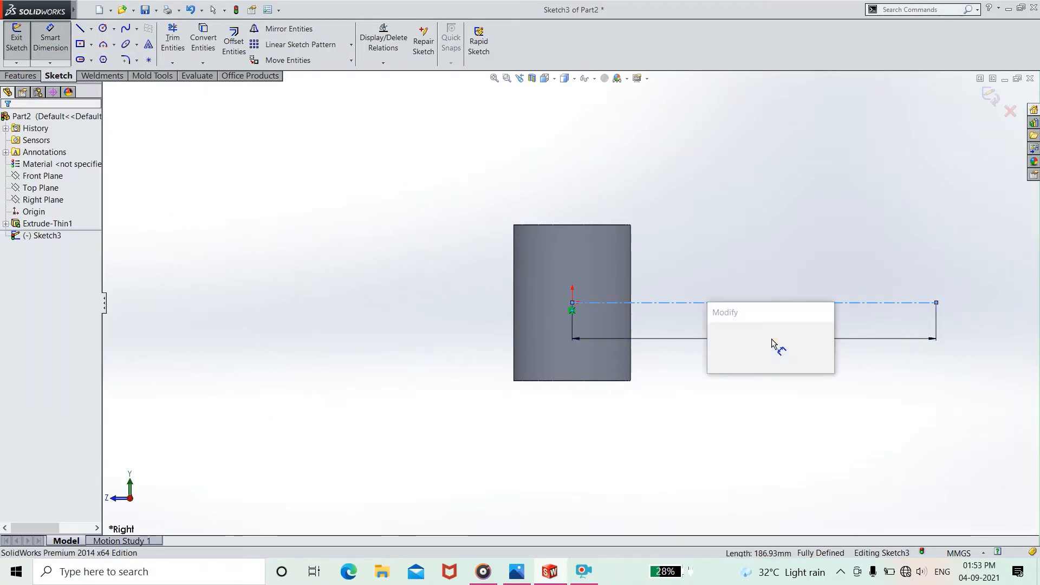
pyautogui.write('147')
pyautogui.press('Return')
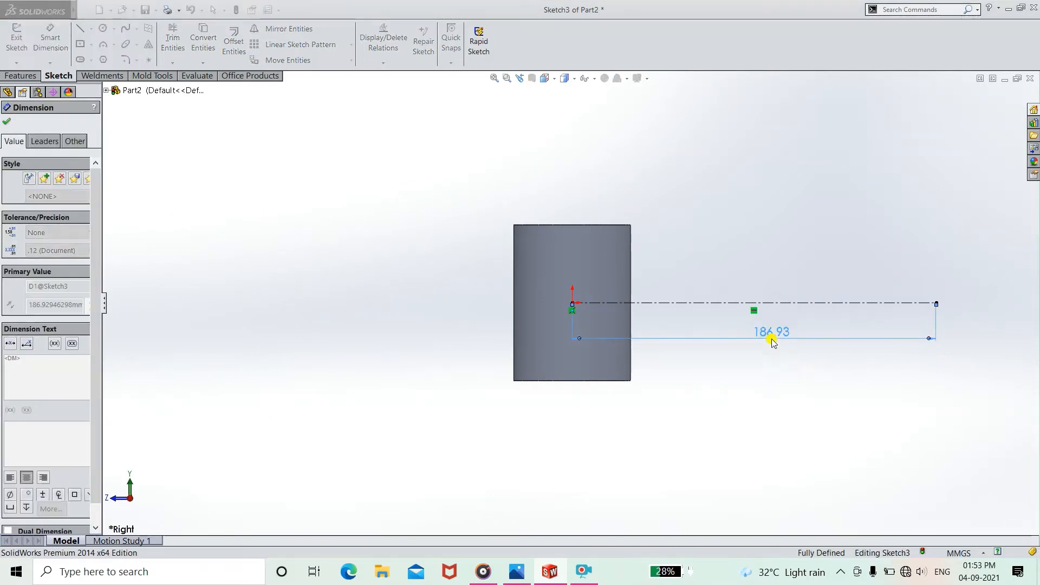
# Sketch a horizontal line about 3 mm long from the centerline's outer end back towards the cylinder, and end the line chain
pyautogui.click(84, 33)
pyautogui.moveTo(859, 303); pyautogui.dragTo(853, 303)
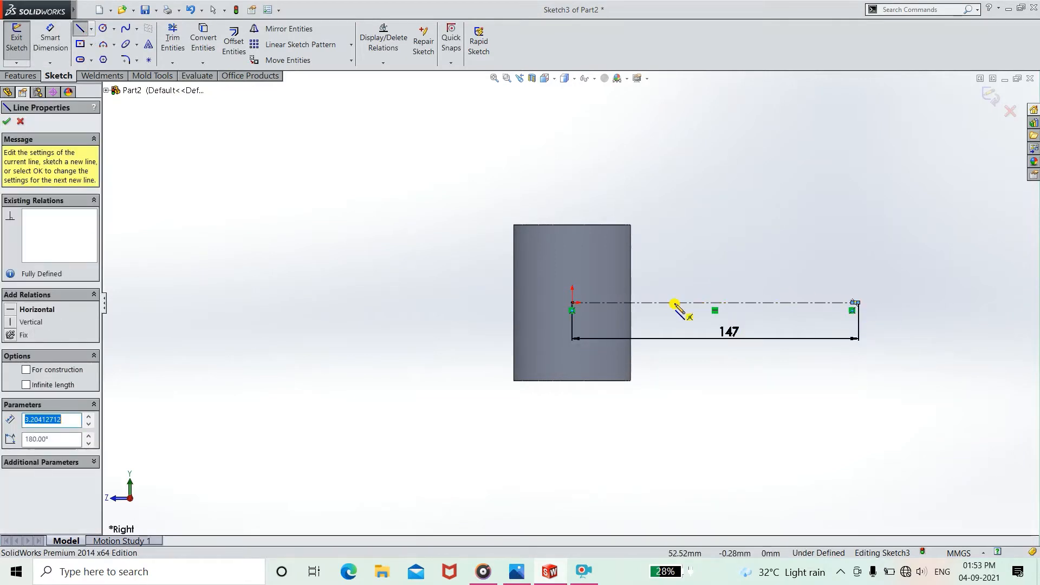
pyautogui.rightClick(680, 238)
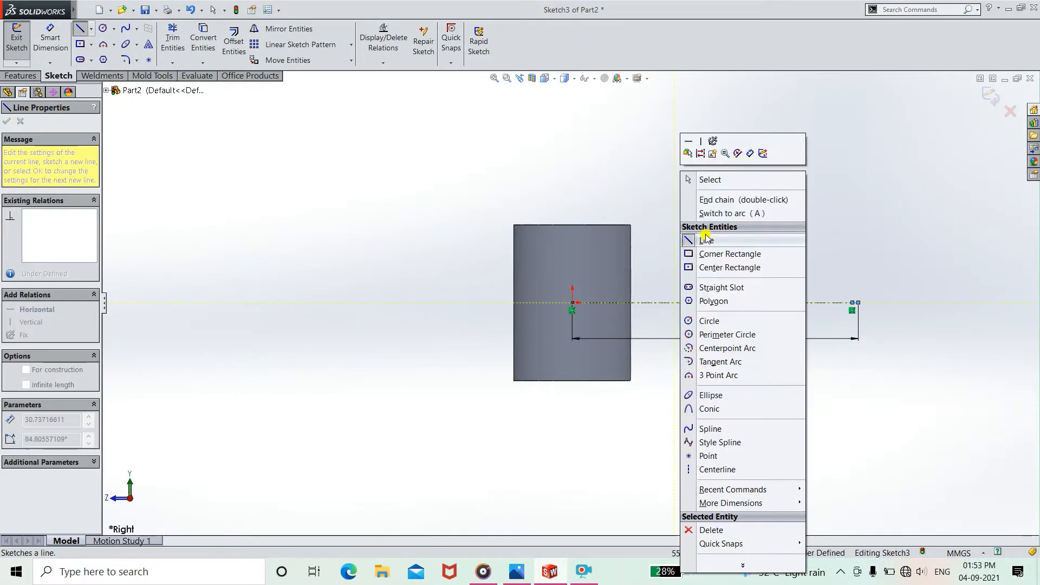
pyautogui.click(704, 184)
# Change the horizontal centerline's length dimension to 147-109, making it 38 mm
pyautogui.click(748, 302)
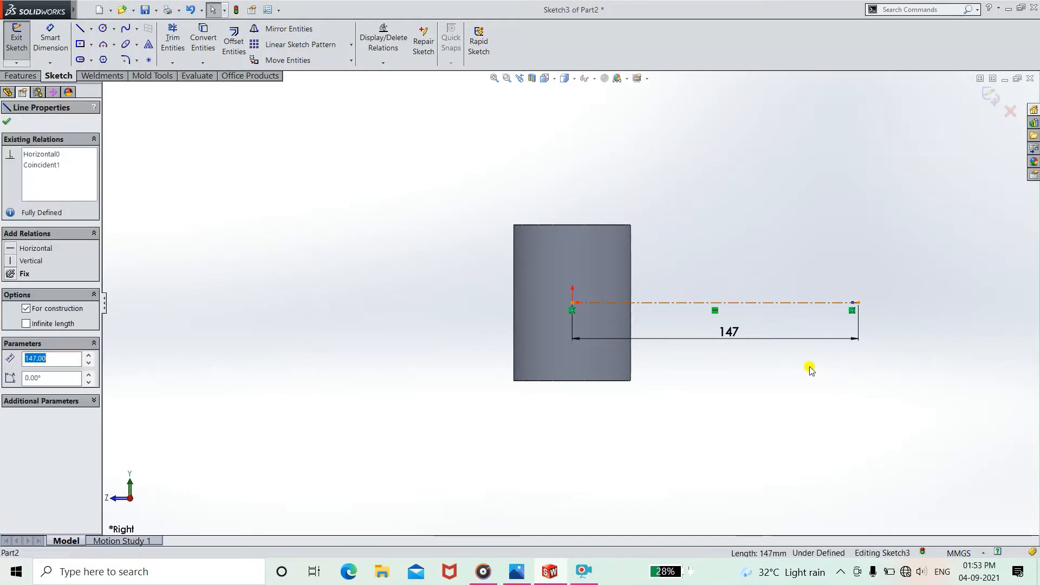
pyautogui.doubleClick(742, 332)
pyautogui.write('1')
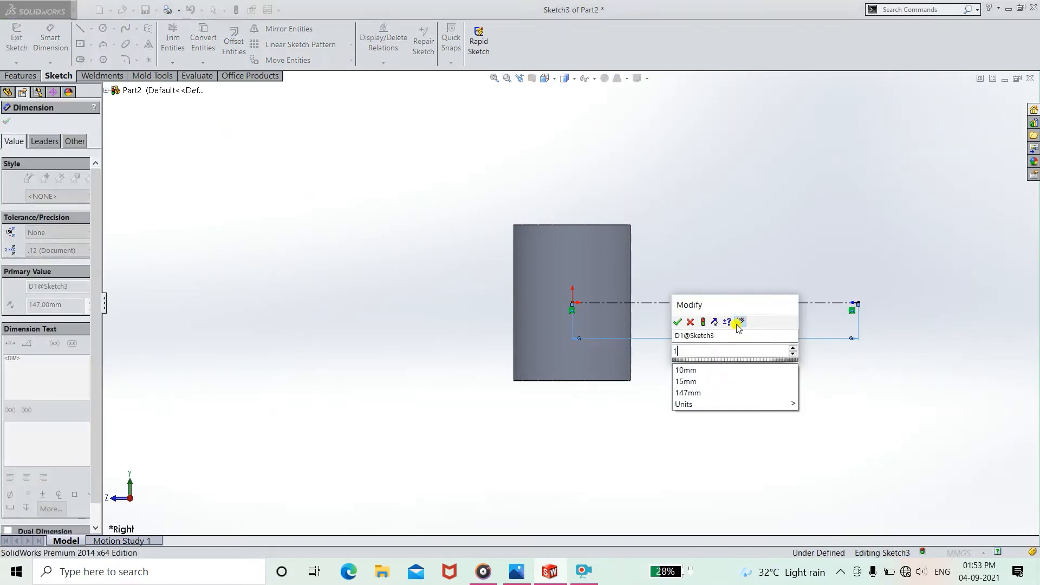
pyautogui.write('47')
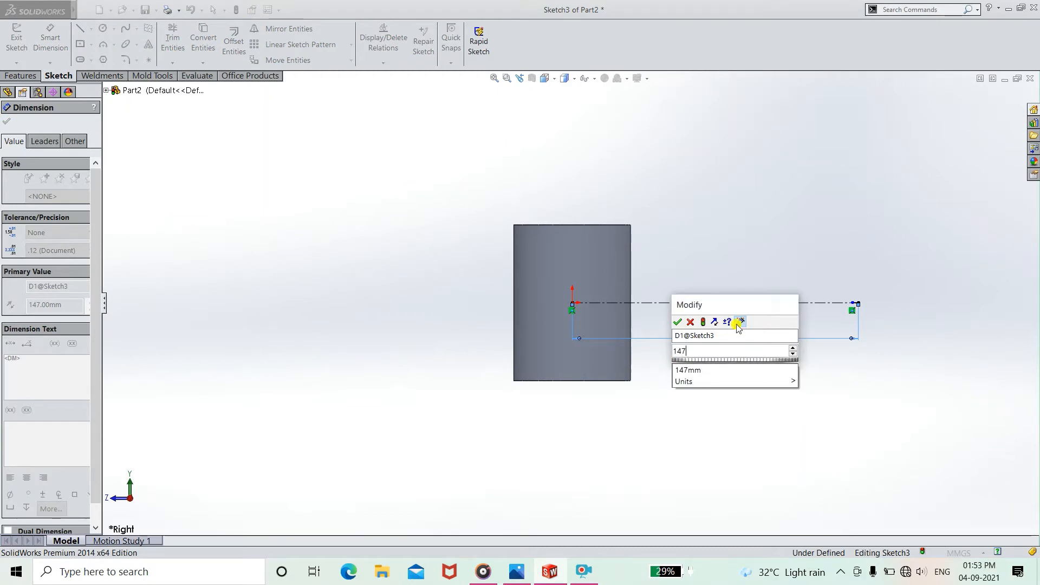
pyautogui.write('-109')
pyautogui.press('Return')
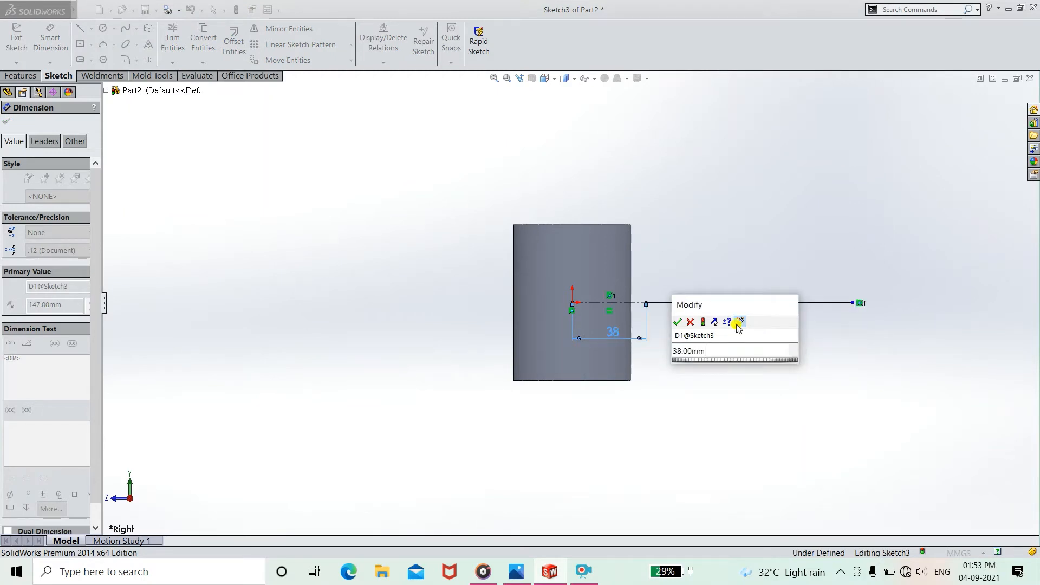
pyautogui.click(678, 322)
pyautogui.press('Escape')
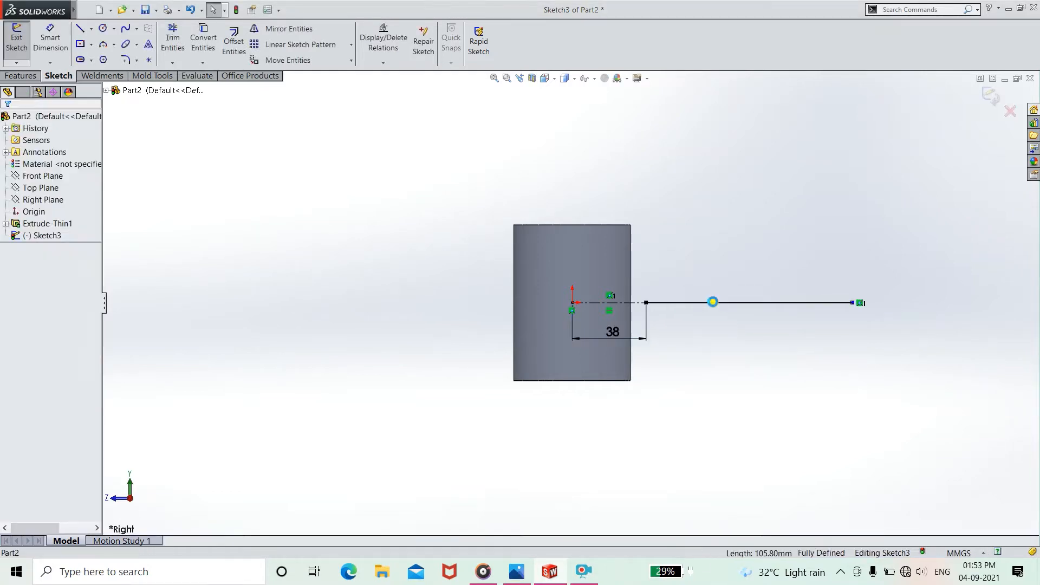
# Delete the solid horizontal line beyond the centerline's outer end, and check the fork's radii in the knuckle joint drawing
pyautogui.click(712, 302)
pyautogui.press('Delete')
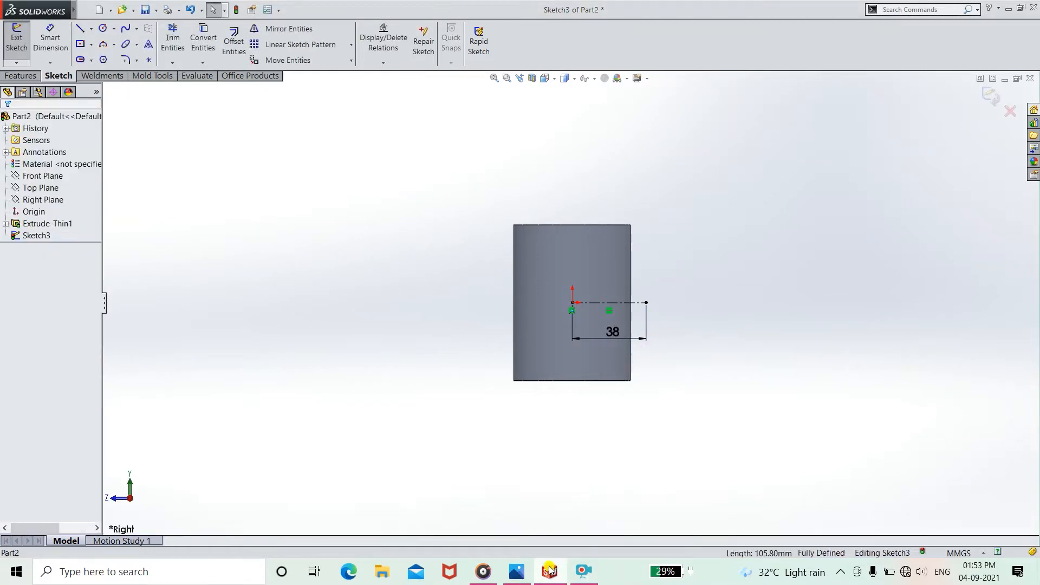
pyautogui.click(516, 572)
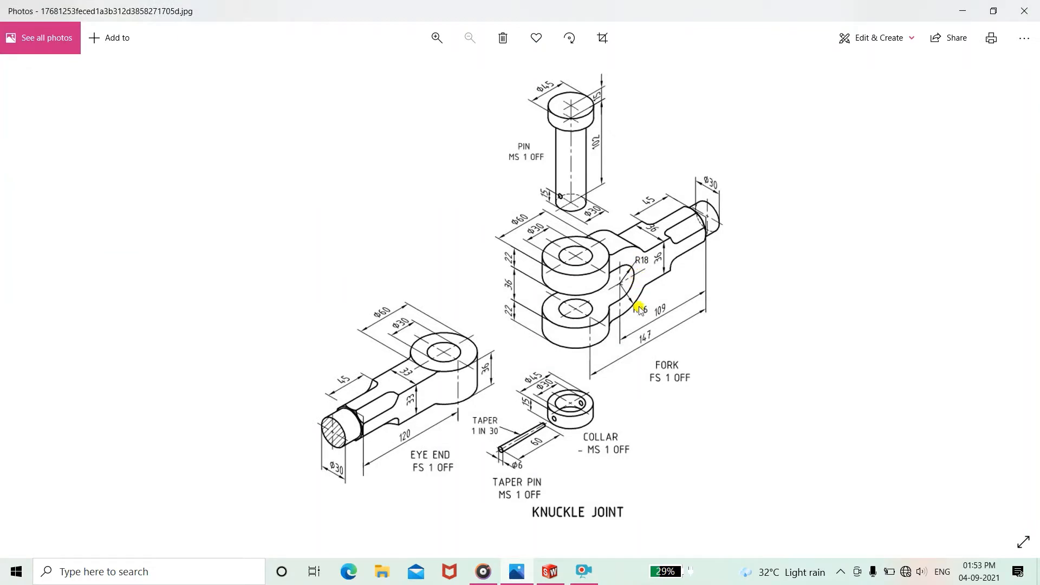
pyautogui.click(968, 11)
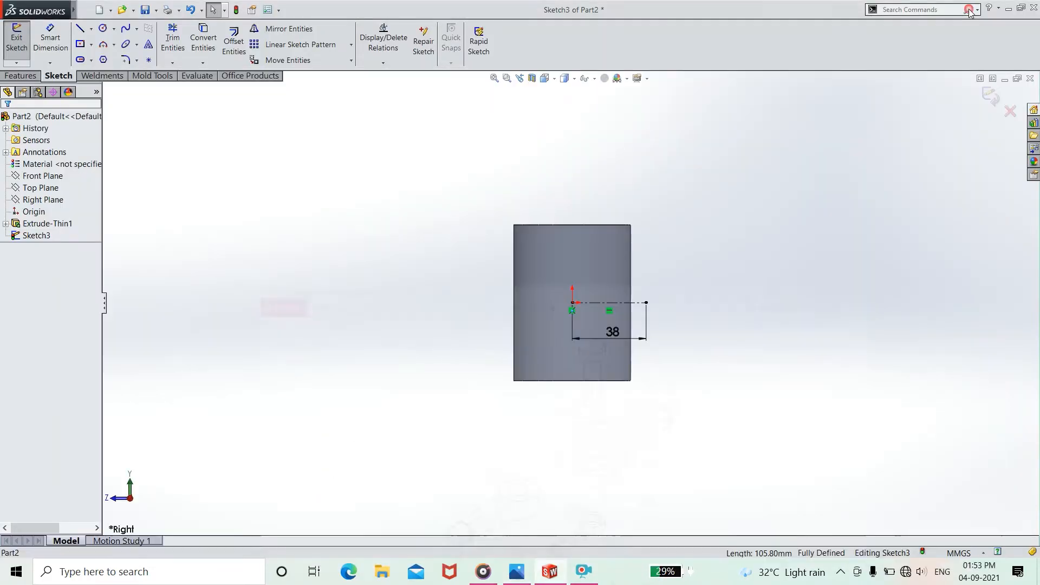
# Sketch two concentric circles, about 38 mm and 51 mm in diameter, centred on the centerline's outer end
pyautogui.scroll(1, 640, 297)
pyautogui.scroll(-5, 637, 306)
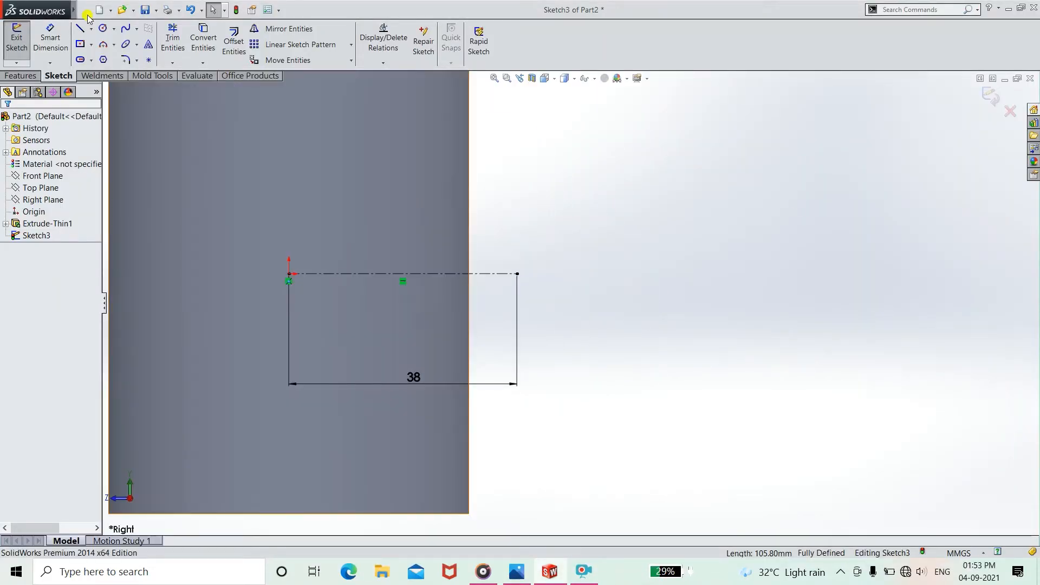
pyautogui.click(103, 31)
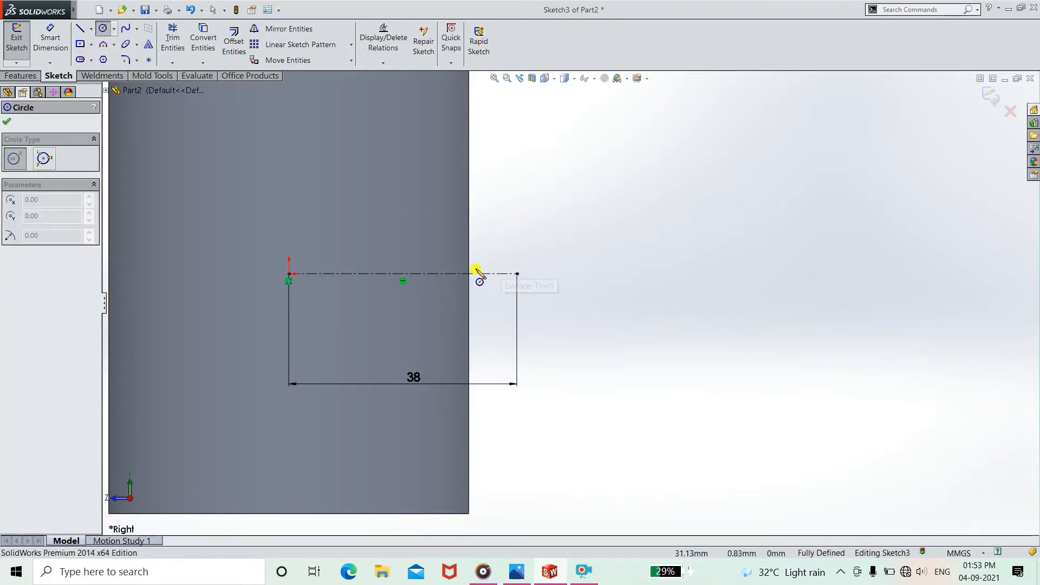
pyautogui.click(518, 273)
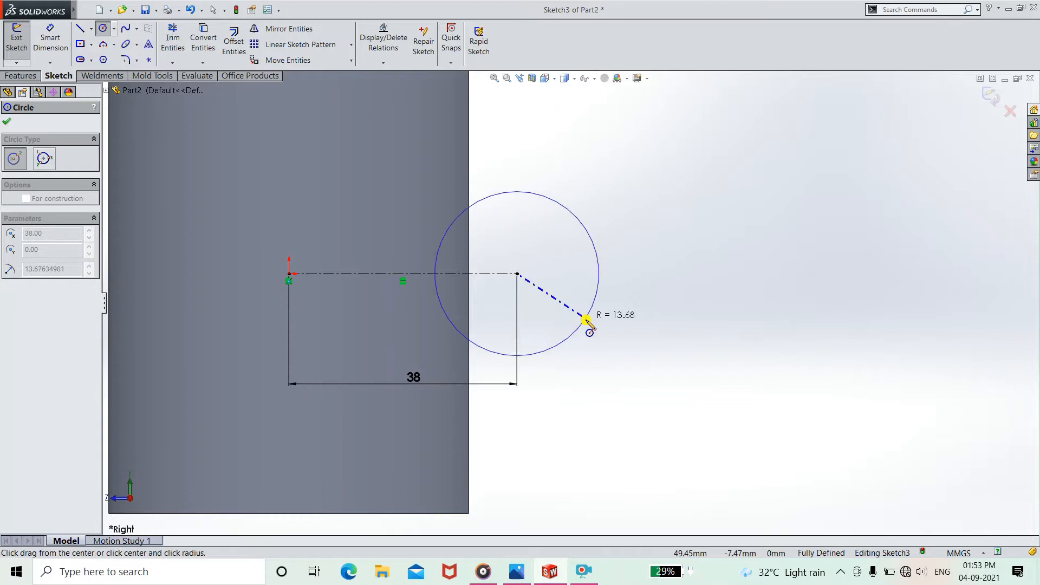
pyautogui.click(598, 355)
pyautogui.click(518, 274)
pyautogui.click(630, 379)
# Dimension the inner circle to 18 mm diameter and the outer circle to 36 mm diameter
pyautogui.click(56, 50)
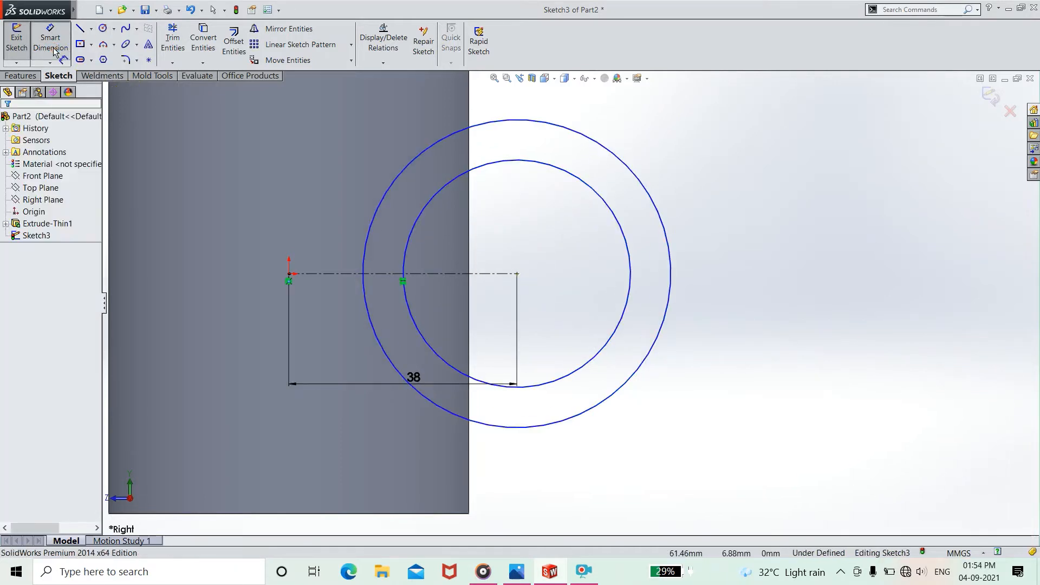
pyautogui.click(632, 265)
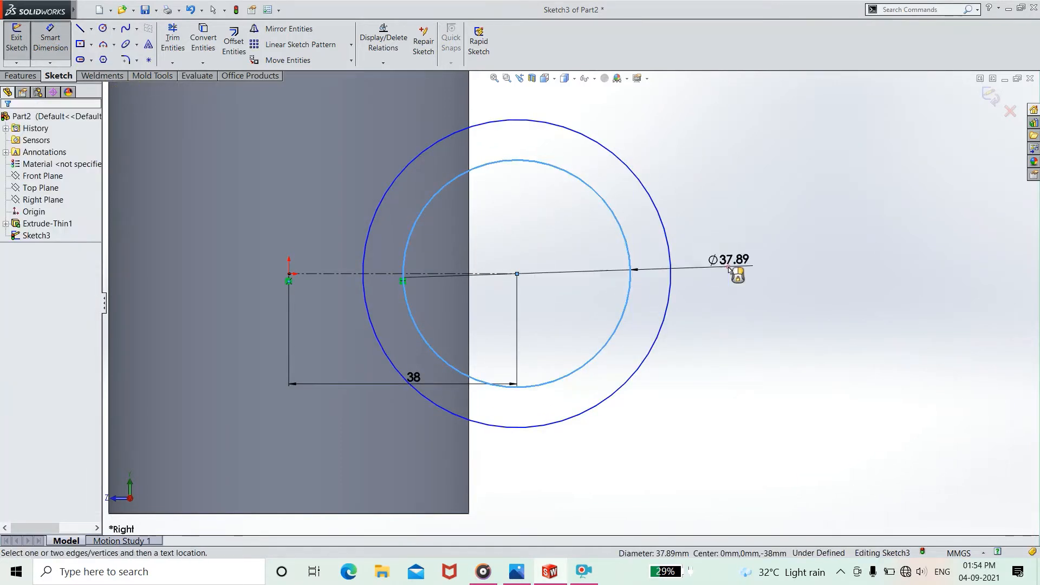
pyautogui.click(729, 270)
pyautogui.write('18')
pyautogui.press('Return')
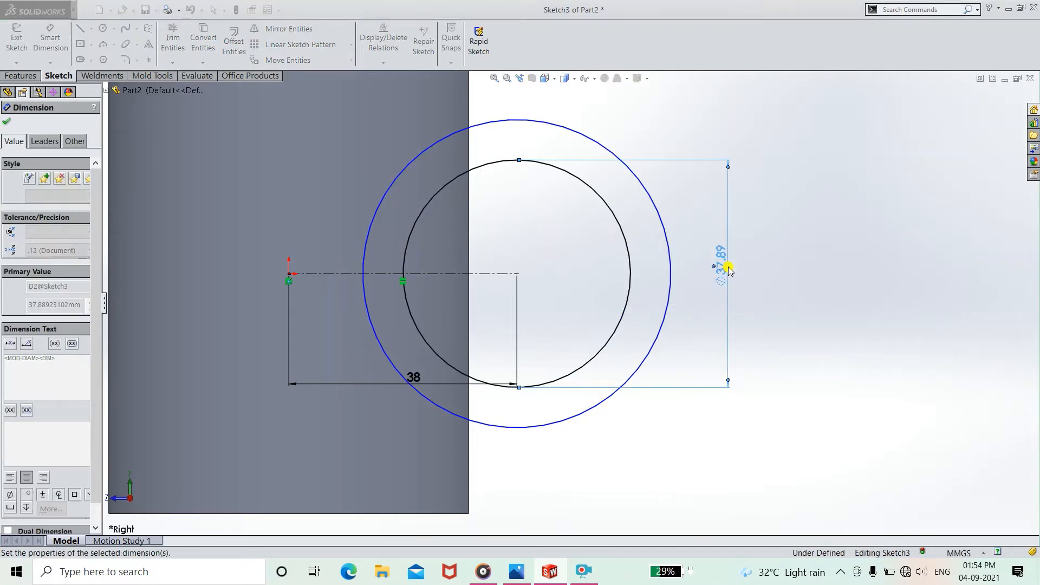
pyautogui.click(672, 291)
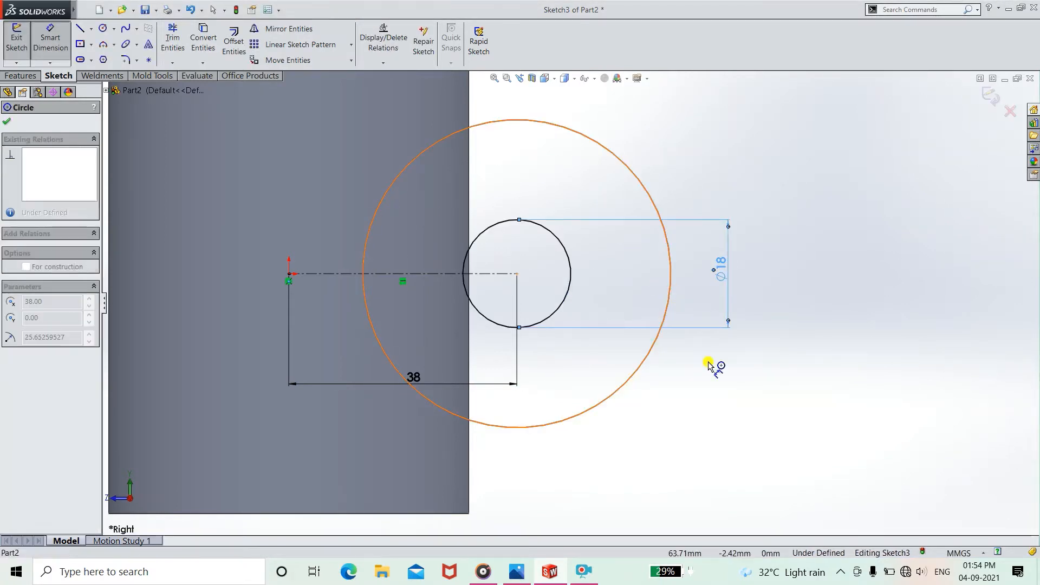
pyautogui.click(713, 367)
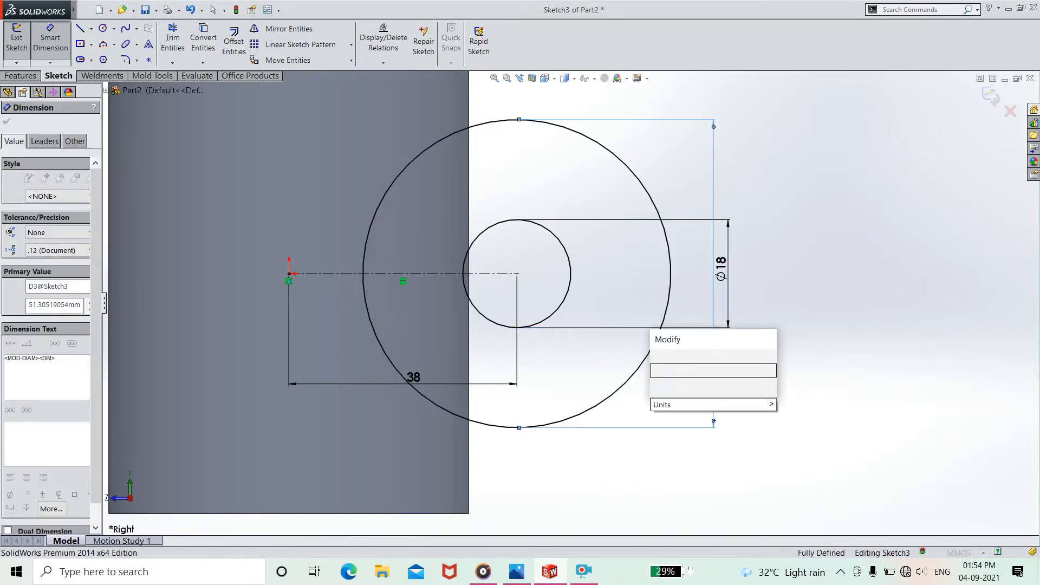
pyautogui.press('Return')
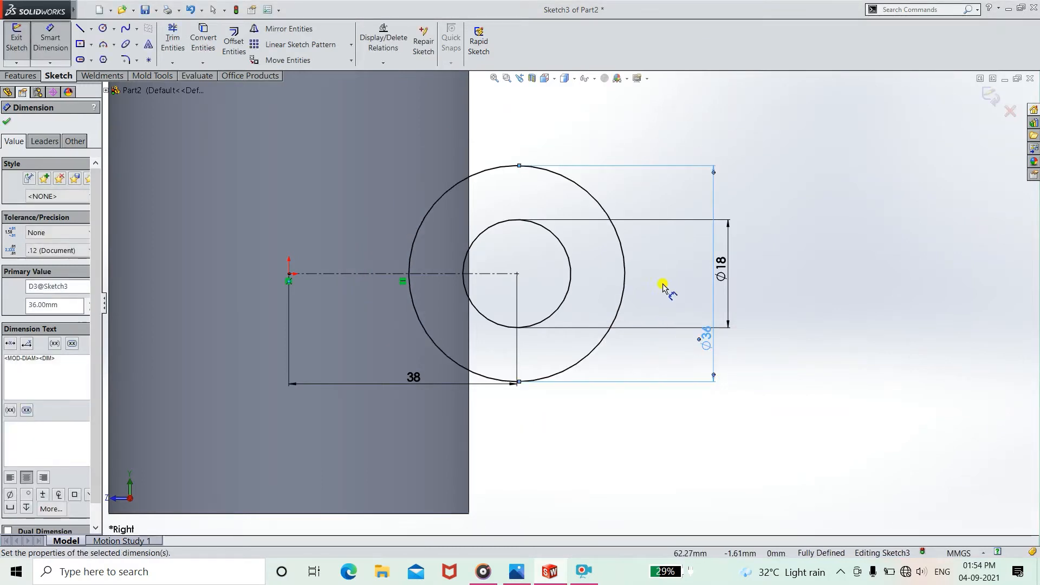
# Change the inner circle's diameter to 36 mm
pyautogui.scroll(4, 662, 284)
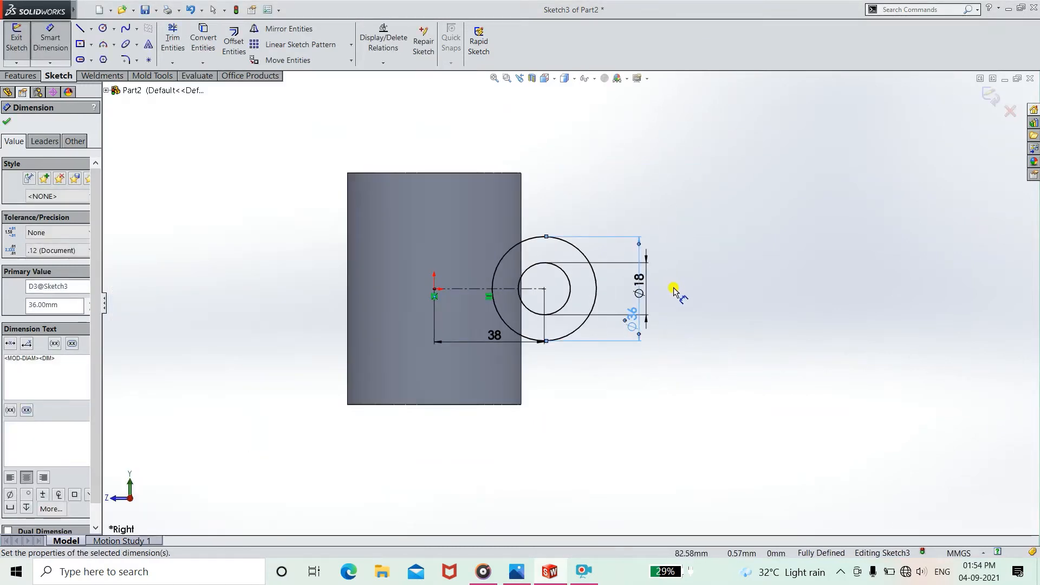
pyautogui.click(639, 284)
pyautogui.doubleClick(639, 283)
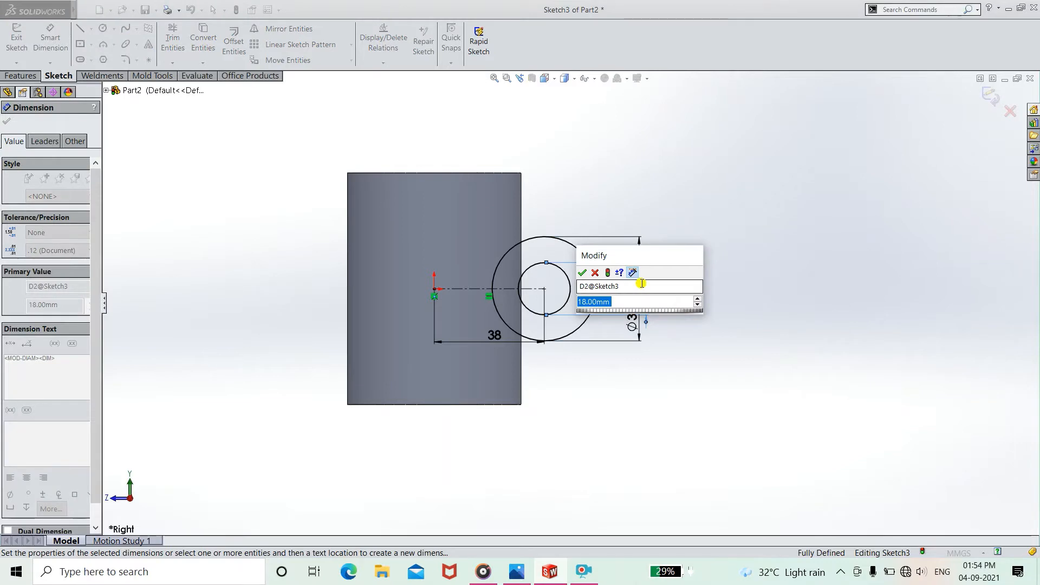
pyautogui.write('3')
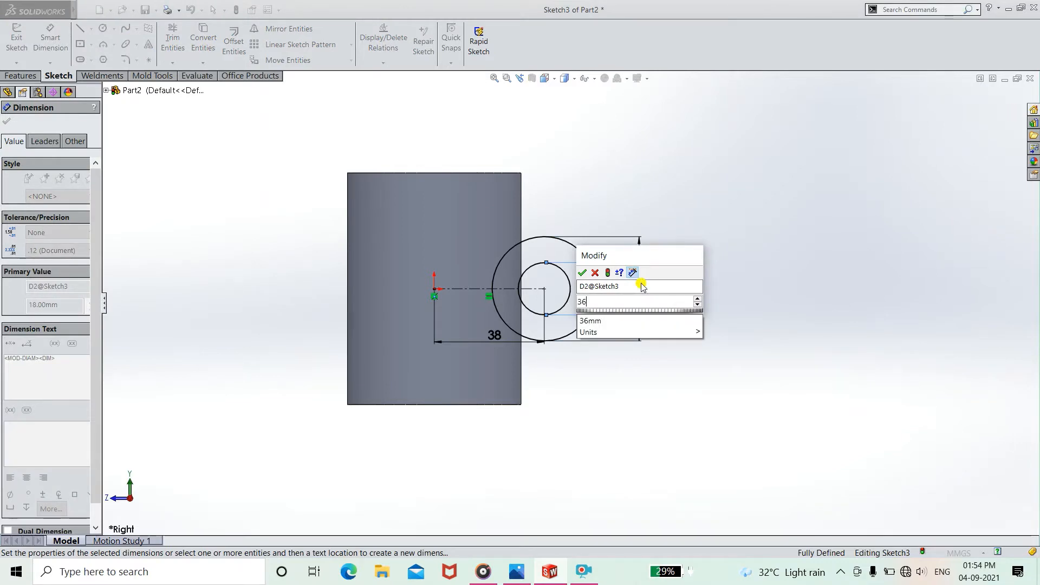
pyautogui.write('6')
pyautogui.press('Return')
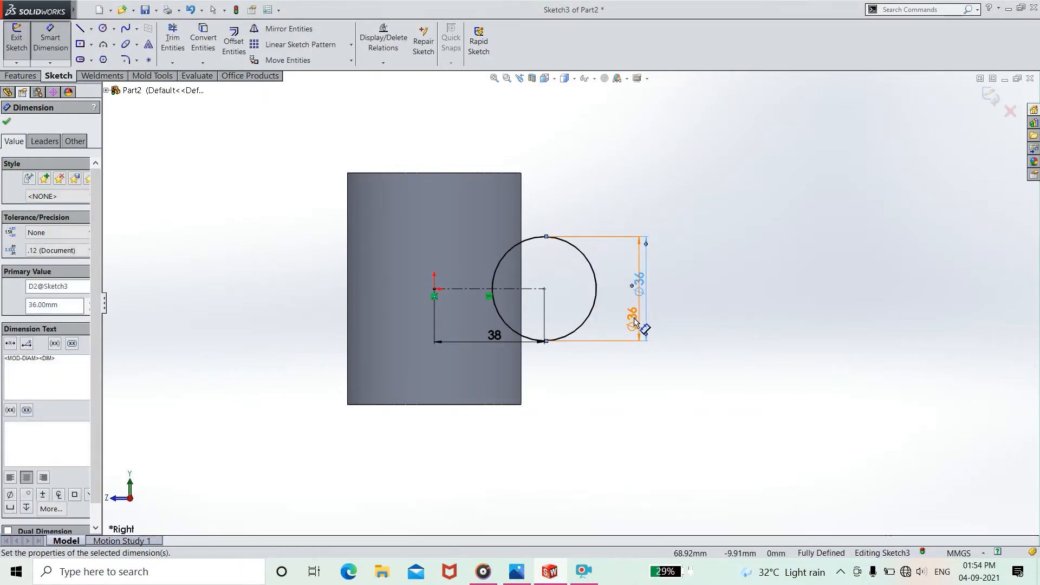
# Change the outer circle's diameter to 72 mm and finish dimensioning
pyautogui.doubleClick(634, 321)
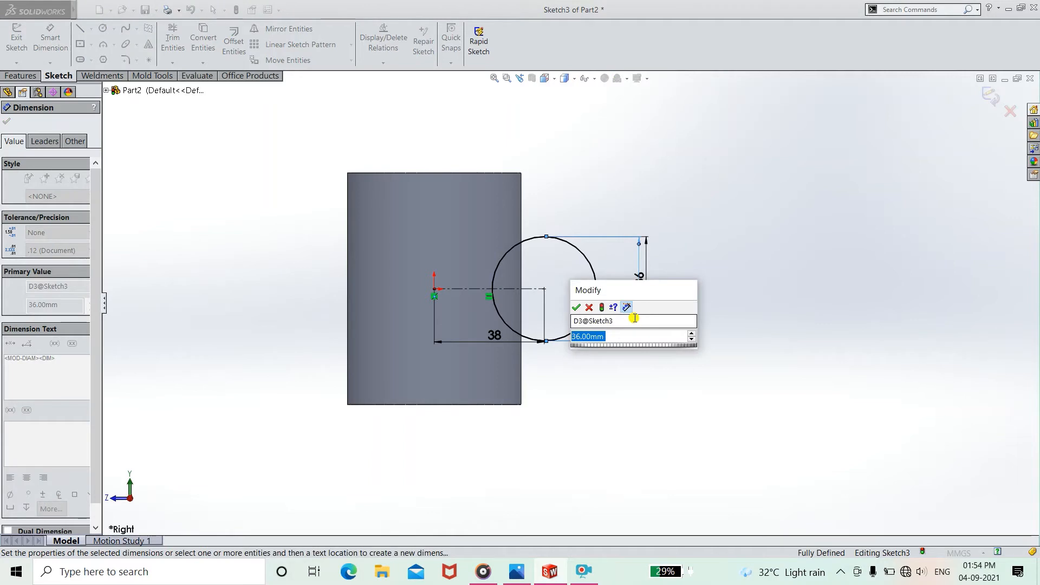
pyautogui.write('72')
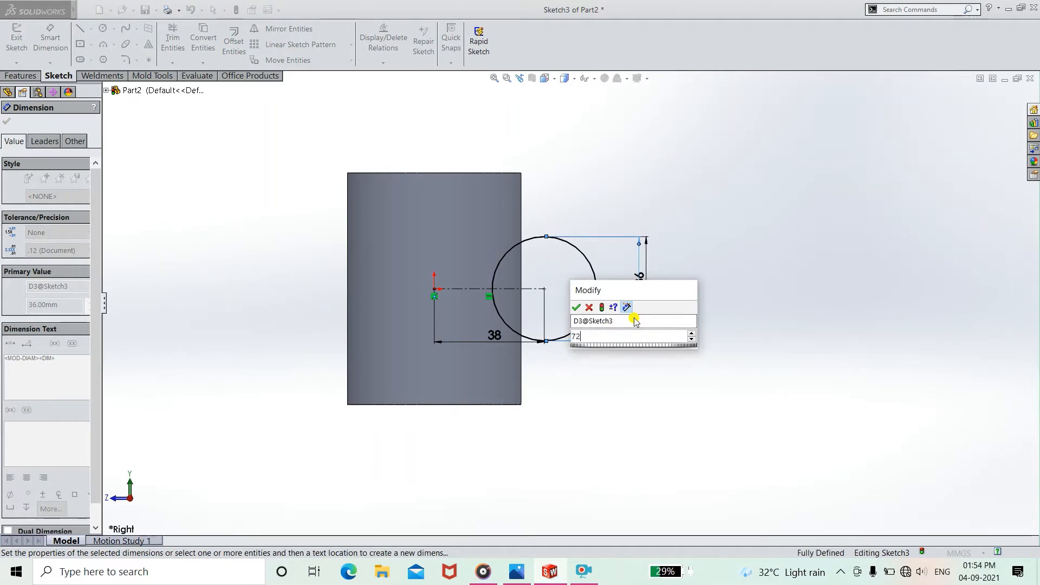
pyautogui.press('Return')
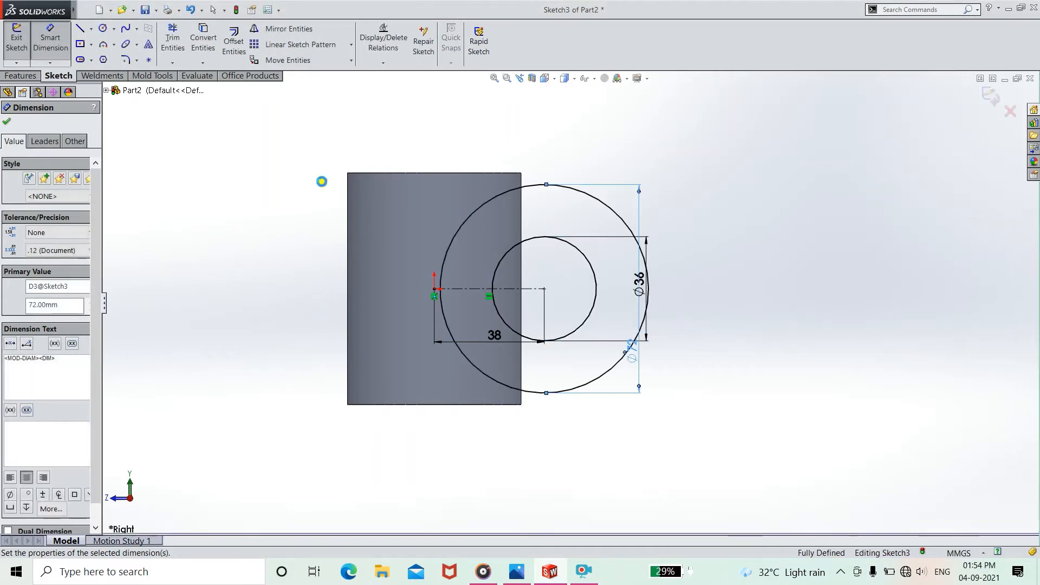
pyautogui.click(6, 121)
pyautogui.press('Escape')
# Check the fork drawing, and sketch three connected lines from the outer circle's top to its bottom, with the vertical just inside the cylinder's edge
pyautogui.scroll(2, 669, 266)
pyautogui.click(516, 573)
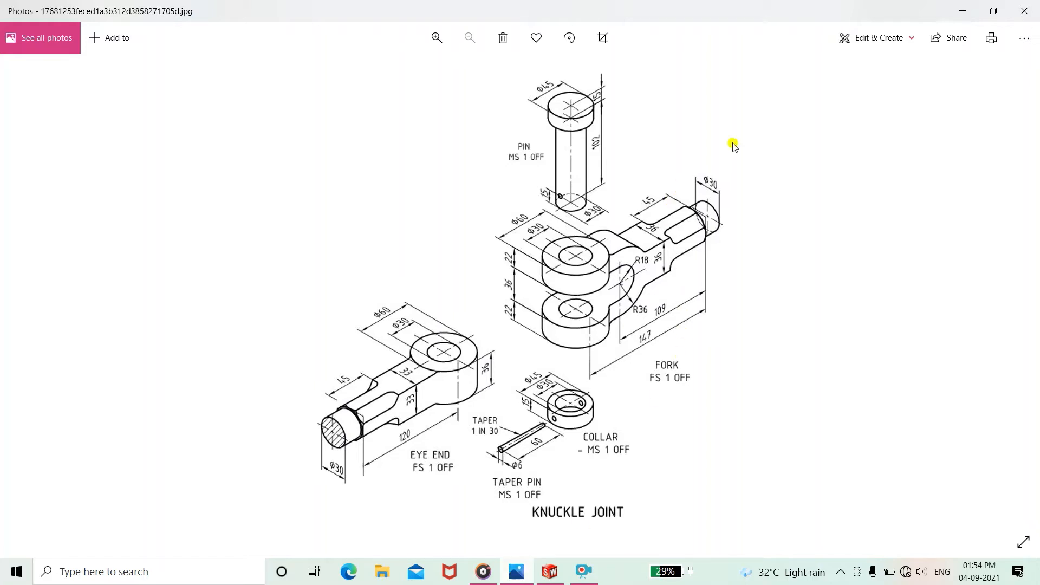
pyautogui.click(962, 11)
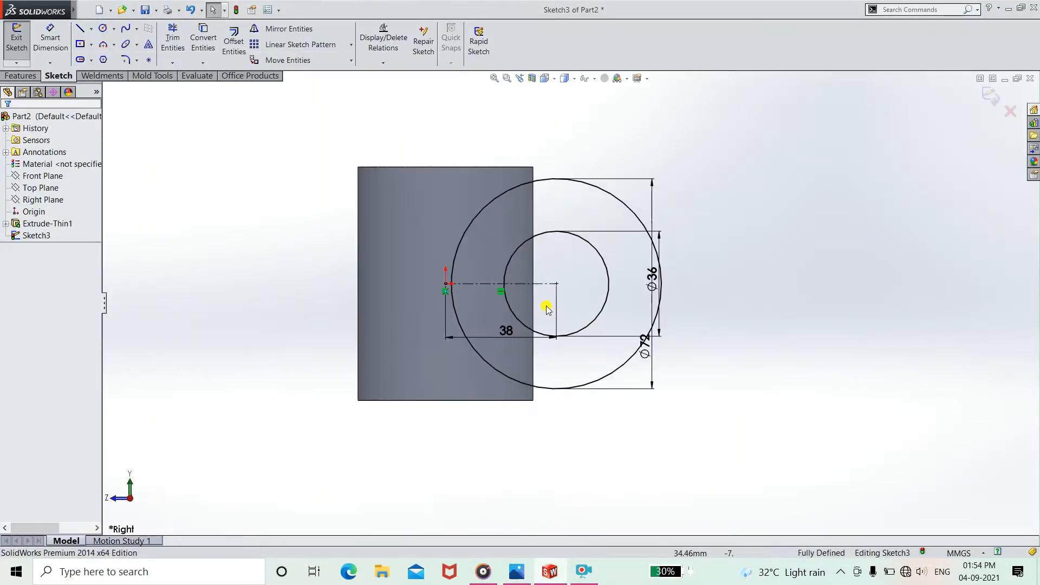
pyautogui.scroll(-3, 558, 152)
pyautogui.click(84, 30)
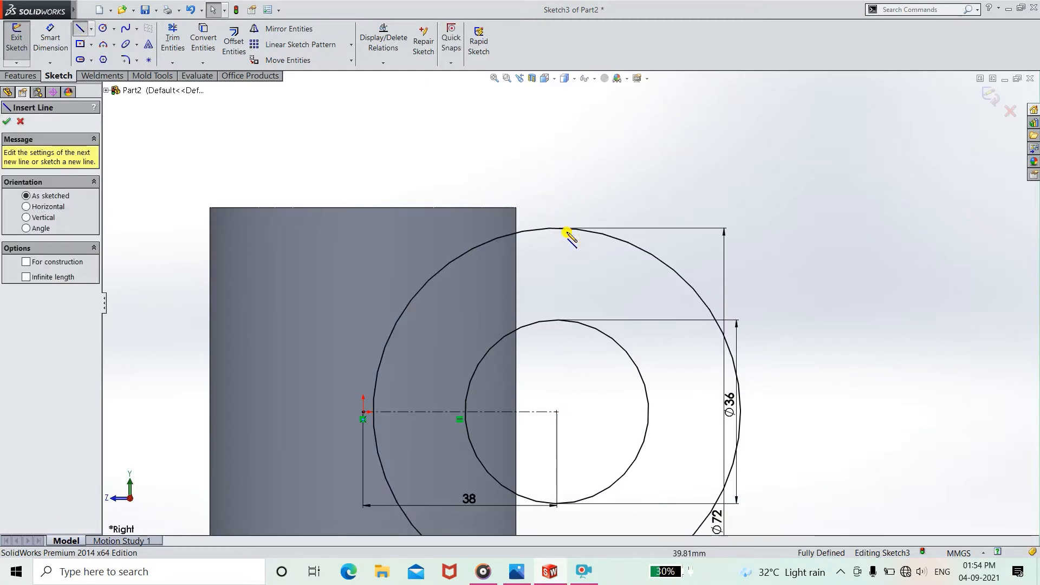
pyautogui.click(556, 228)
pyautogui.click(508, 229)
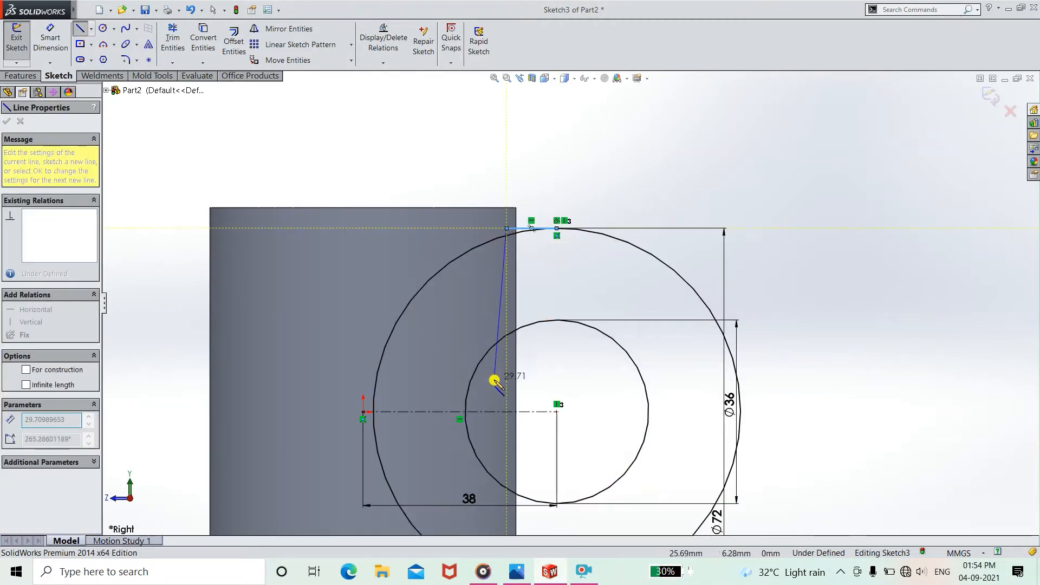
pyautogui.scroll(3, 509, 395)
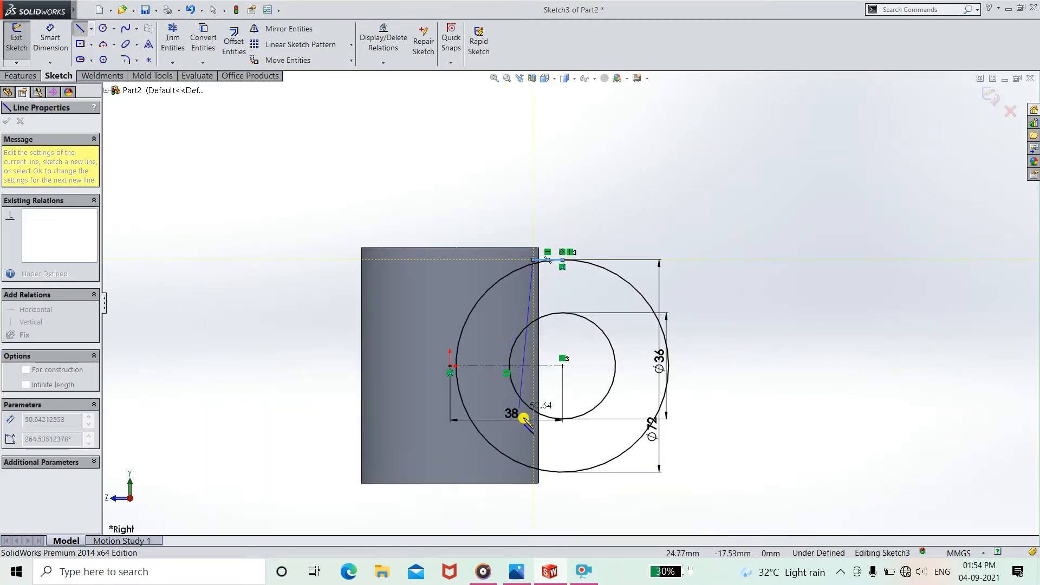
pyautogui.click(534, 471)
pyautogui.click(563, 472)
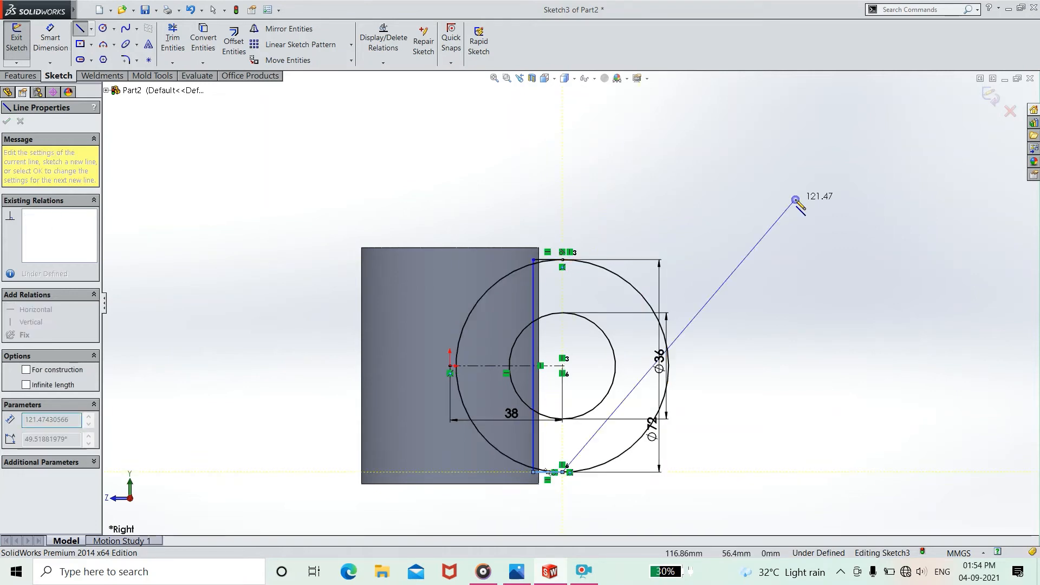
pyautogui.rightClick(795, 200)
pyautogui.click(829, 194)
# Trim away the parts of both circles that lie on the cylinder side of the vertical line
pyautogui.scroll(-3, 565, 339)
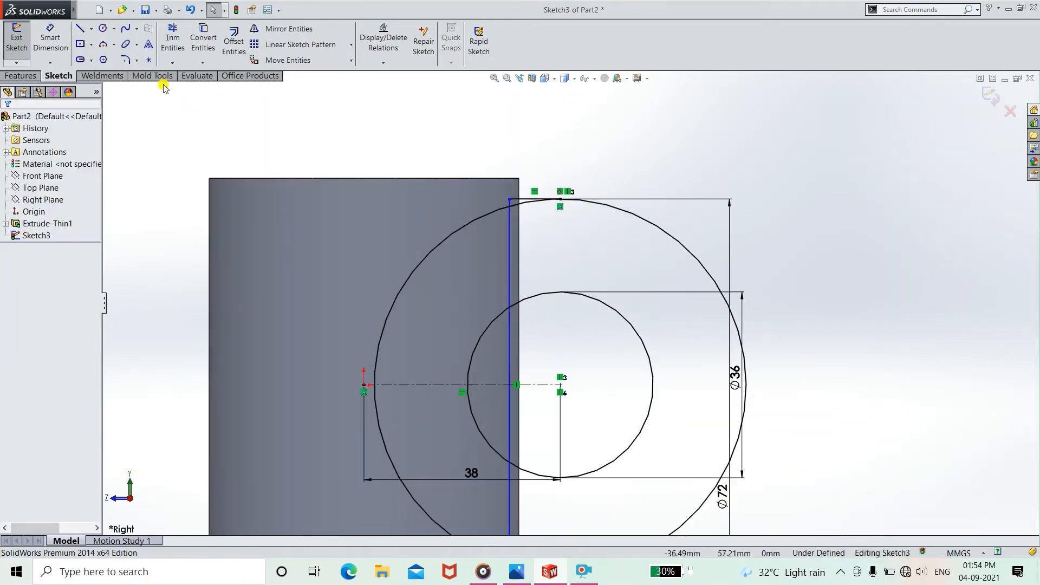
pyautogui.click(165, 46)
pyautogui.moveTo(461, 210); pyautogui.dragTo(466, 247)
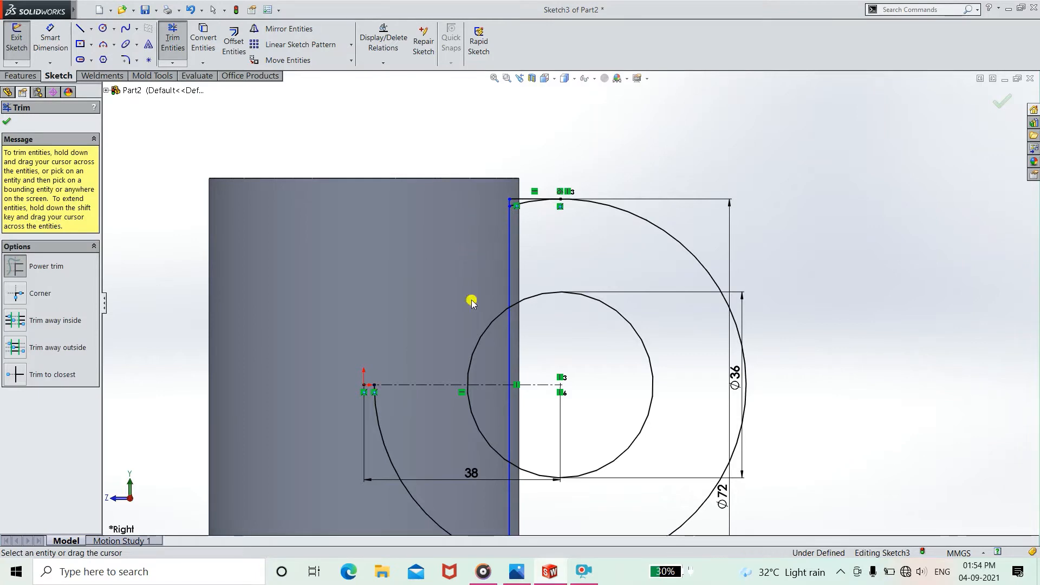
pyautogui.moveTo(483, 313); pyautogui.dragTo(485, 355)
pyautogui.scroll(4, 498, 420)
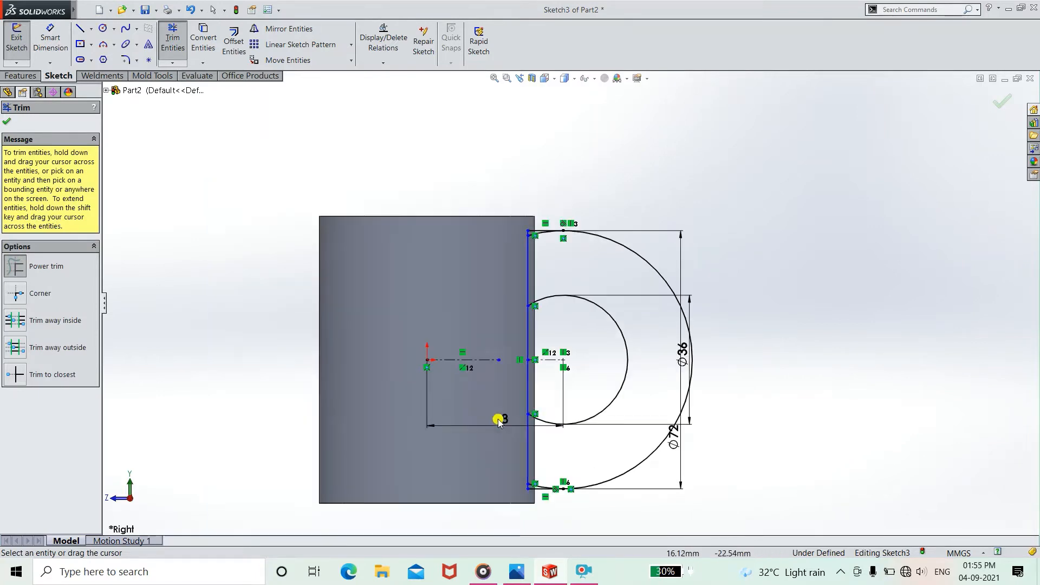
# Trim the short leftover piece of the outer arc beneath the upper horizontal line
pyautogui.scroll(-3, 550, 434)
pyautogui.scroll(2, 569, 188)
pyautogui.scroll(-6, 569, 190)
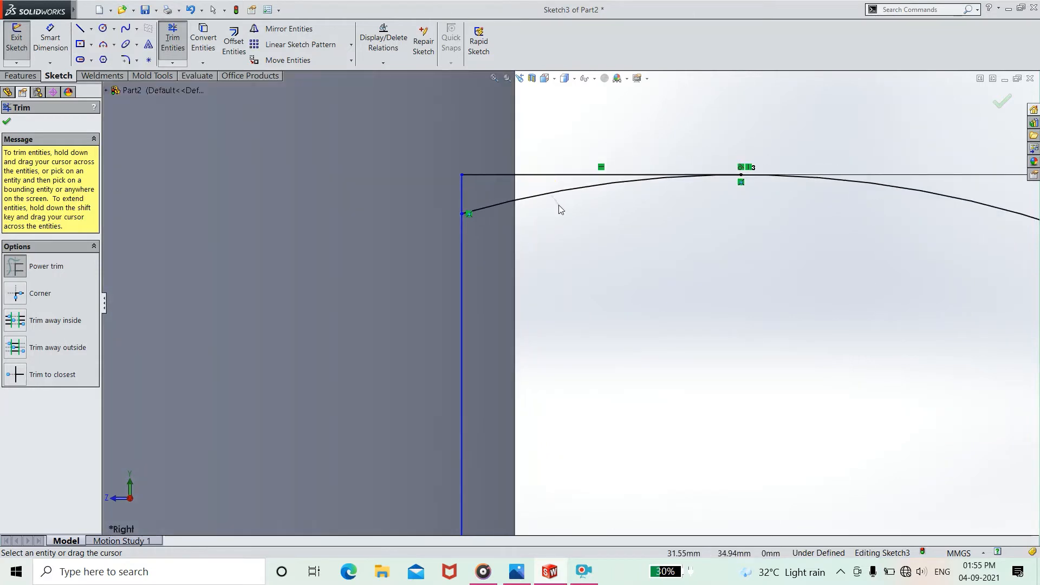
pyautogui.click(557, 201)
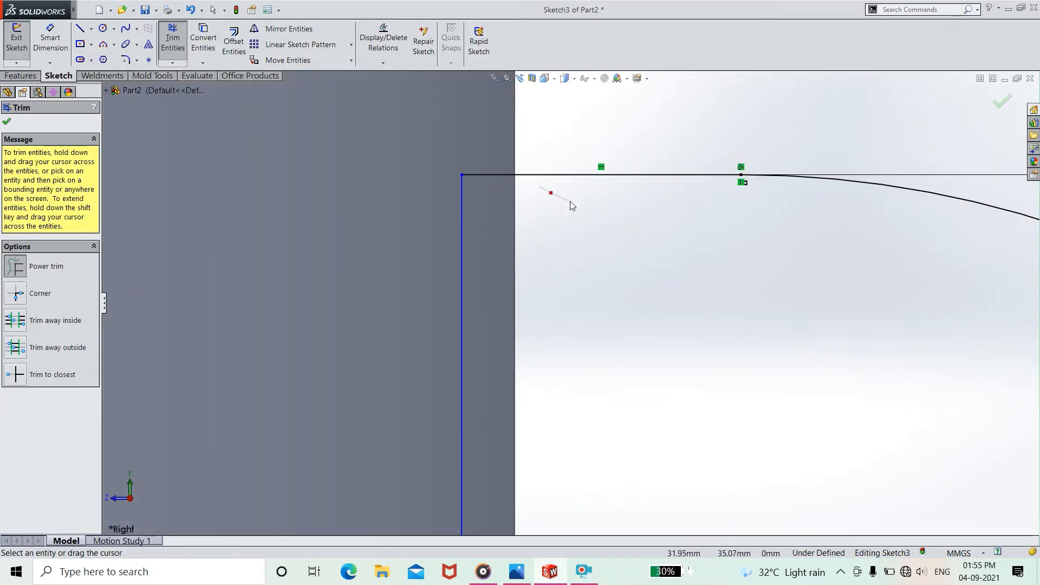
# Trim the short leftover piece of the outer arc above the lower horizontal line and finish trimming
pyautogui.scroll(5, 596, 260)
pyautogui.scroll(-6, 599, 469)
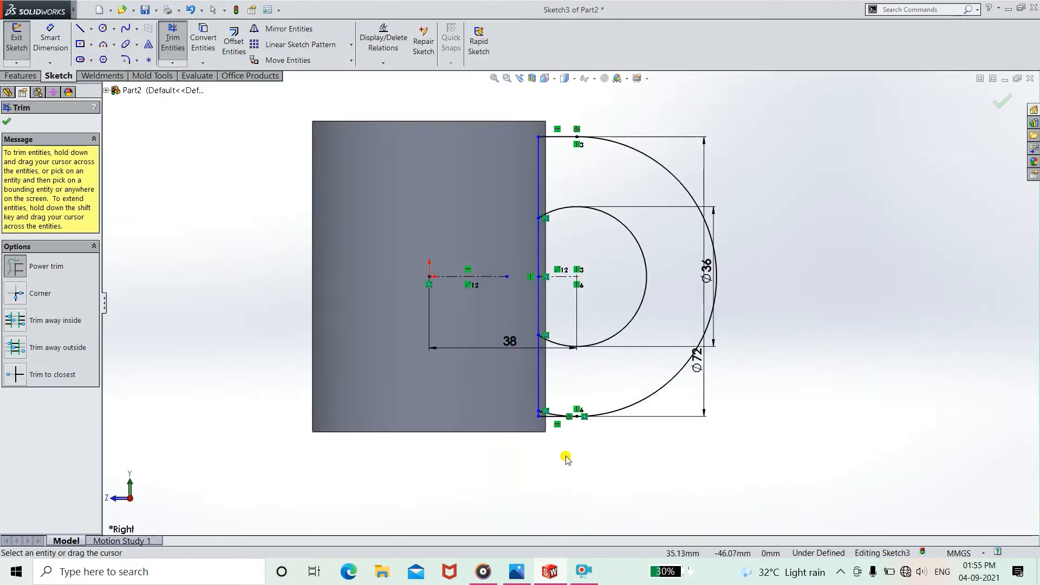
pyautogui.scroll(-3, 566, 360)
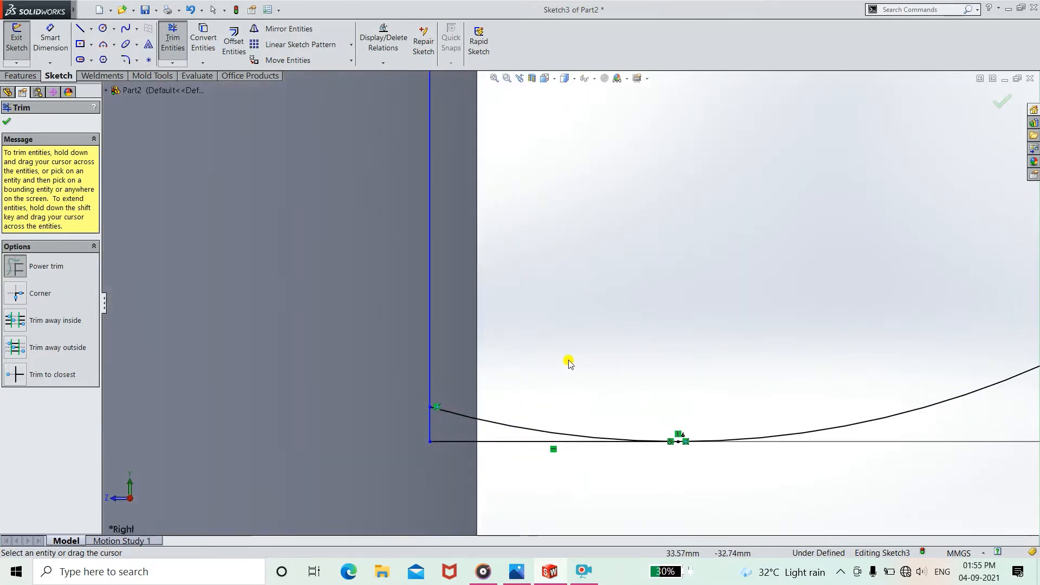
pyautogui.click(527, 425)
pyautogui.scroll(5, 531, 308)
pyautogui.scroll(3, 531, 306)
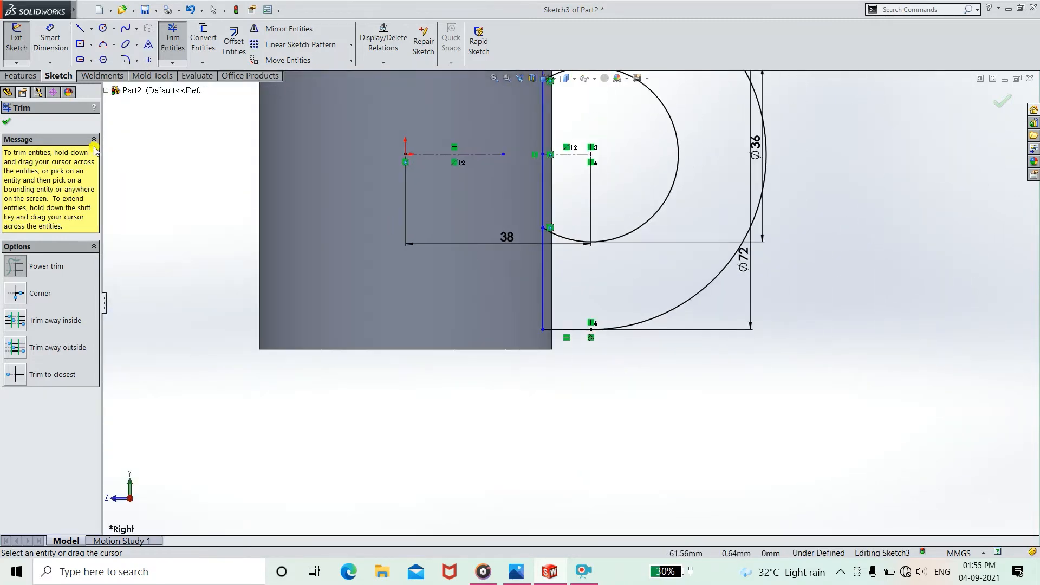
pyautogui.click(6, 124)
pyautogui.scroll(3, 354, 145)
pyautogui.scroll(2, 609, 227)
pyautogui.scroll(-3, 611, 225)
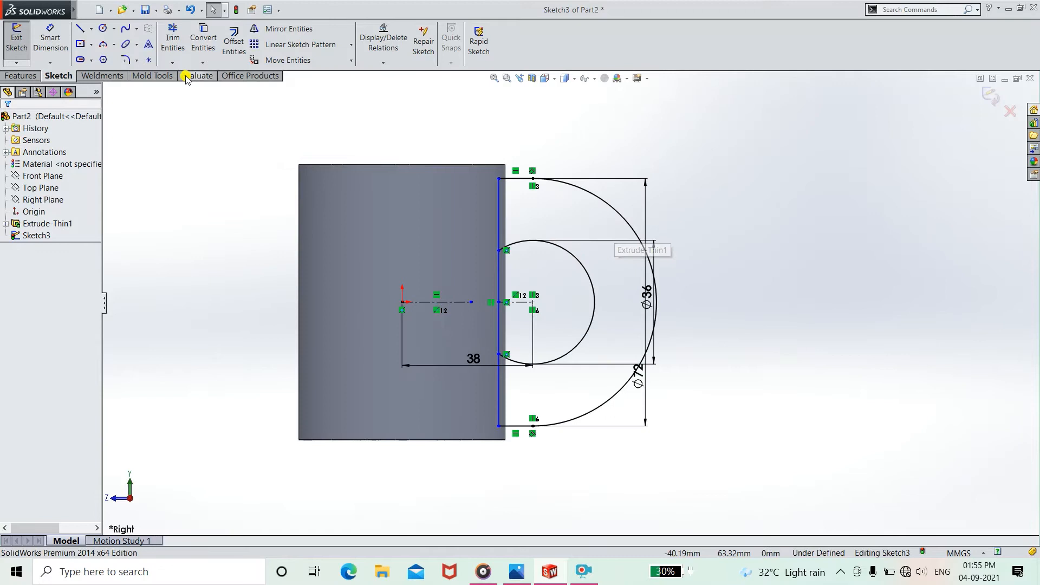
# Sketch a horizontal centerline from the inner circle's lowest point to the vertical line inside the cylinder's edge
pyautogui.click(92, 30)
pyautogui.click(106, 57)
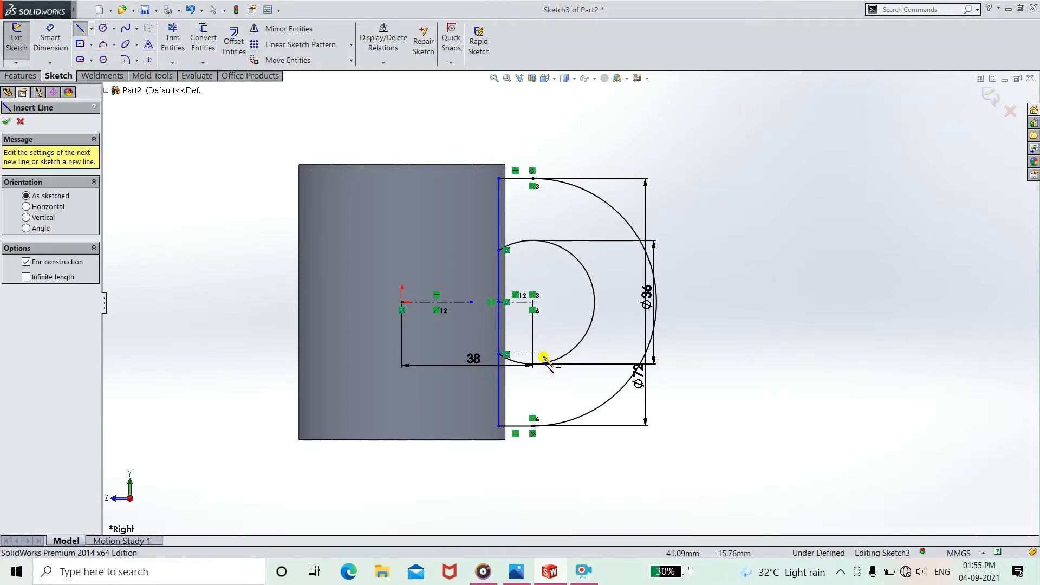
pyautogui.click(498, 364)
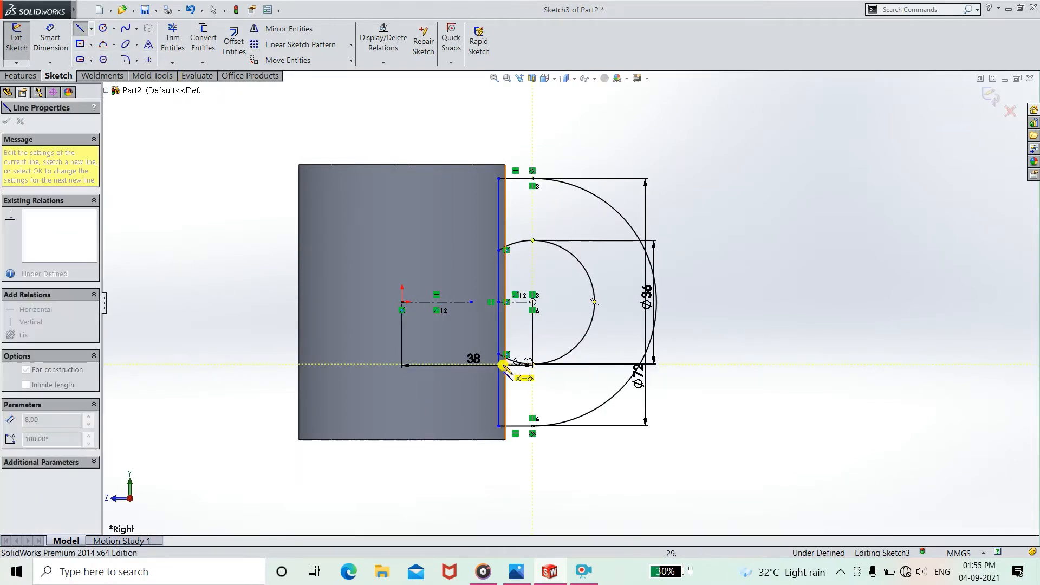
pyautogui.rightClick(444, 338)
pyautogui.click(457, 187)
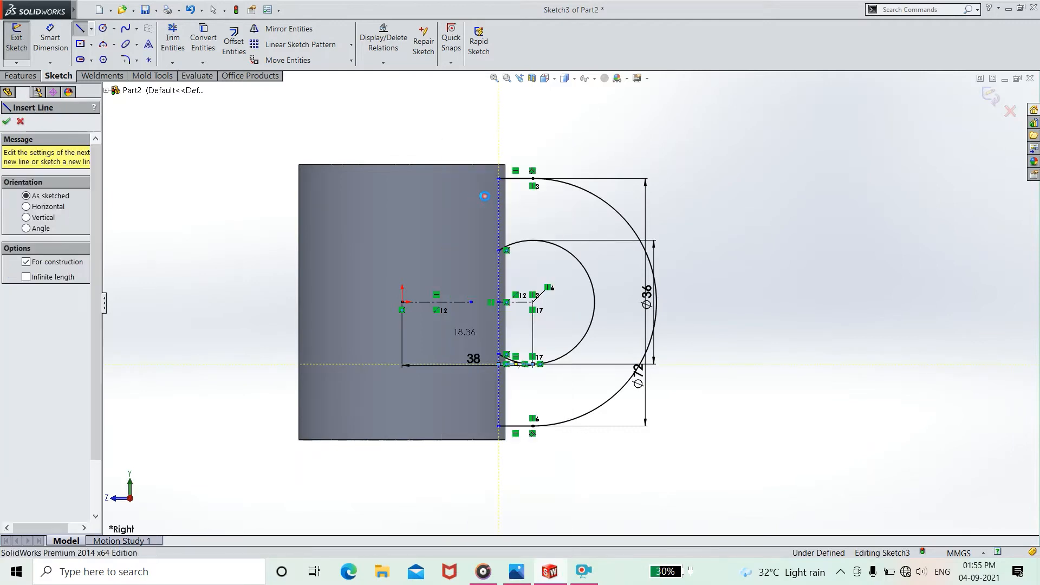
pyautogui.scroll(3, 557, 303)
pyautogui.scroll(-4, 555, 291)
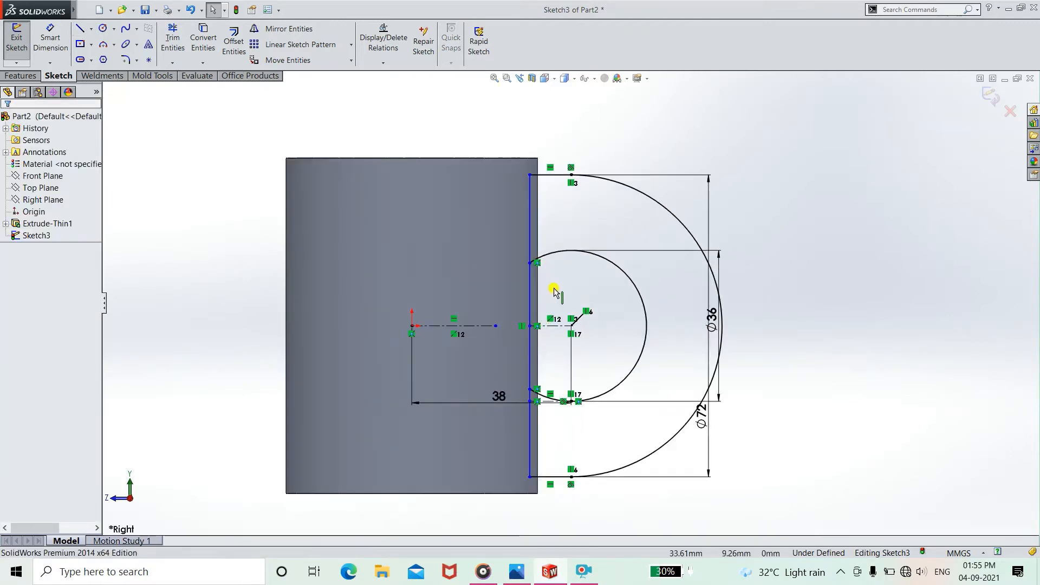
# Try to sketch a solid horizontal line from the inner circle's highest point to the vertical line
pyautogui.click(79, 29)
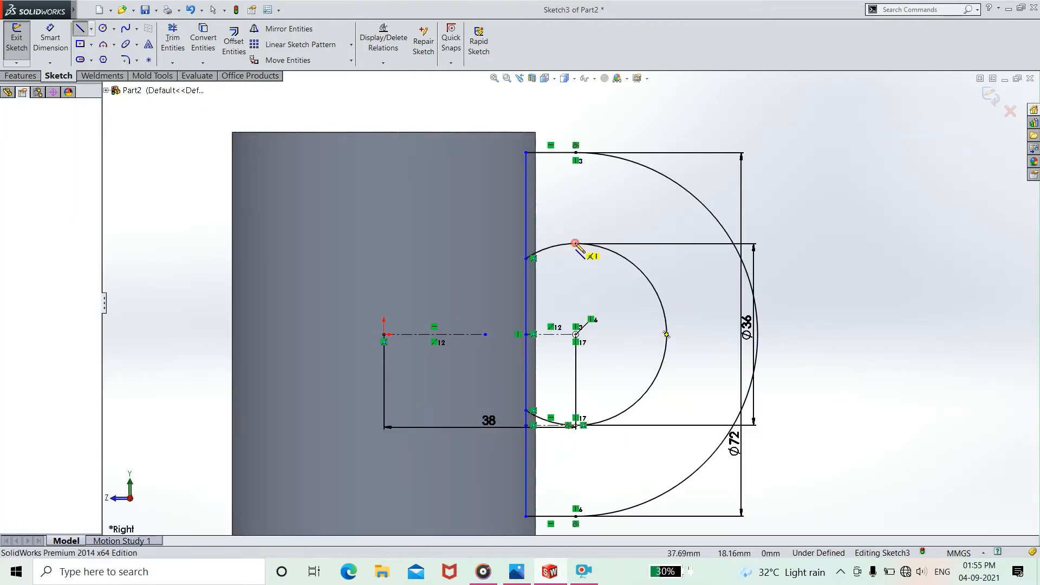
pyautogui.click(519, 243)
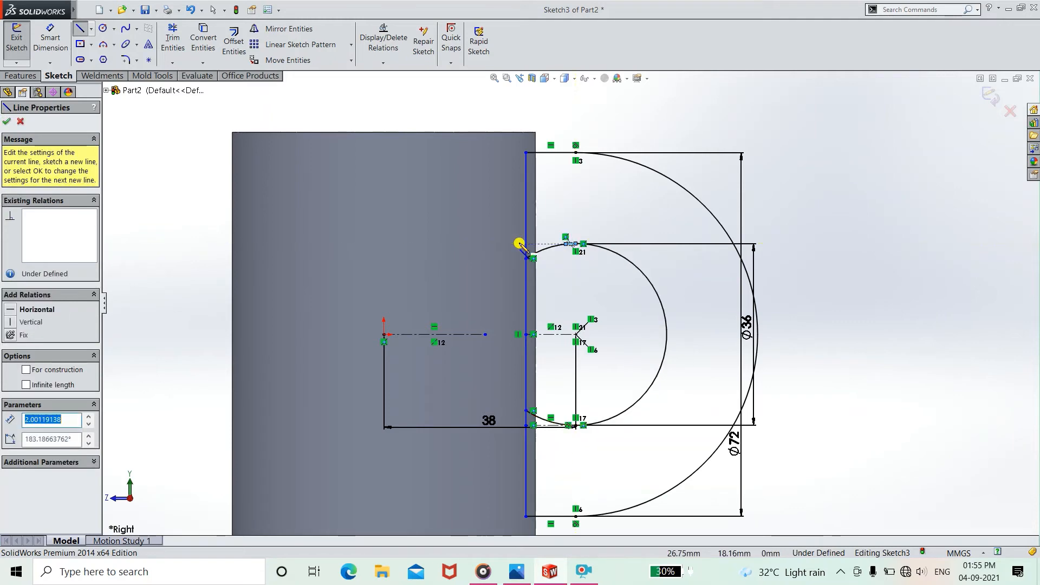
pyautogui.rightClick(487, 266)
pyautogui.click(536, 179)
pyautogui.scroll(-4, 578, 265)
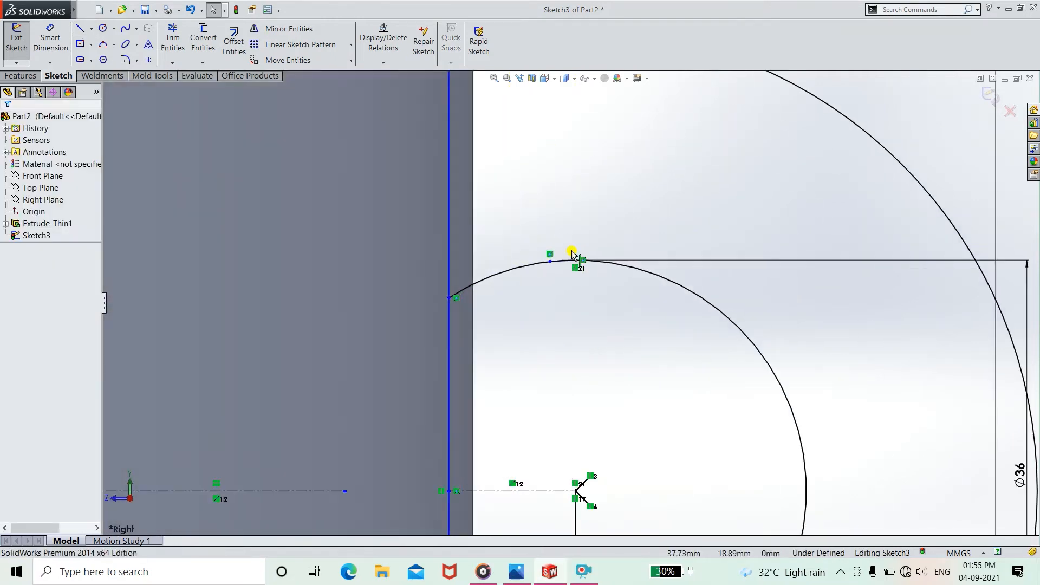
# Delete the short misplaced line at the inner circle's top
pyautogui.click(548, 262)
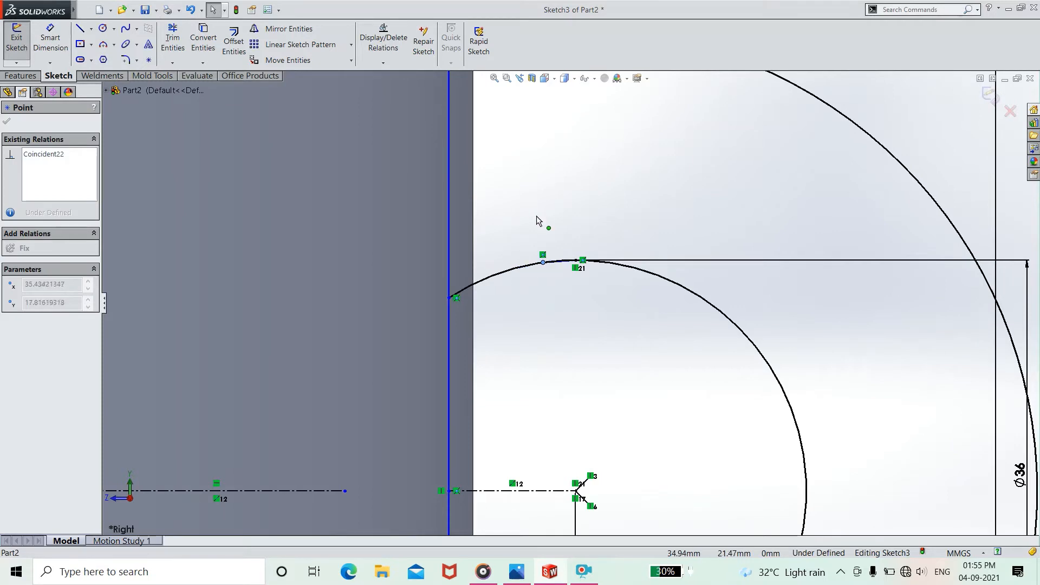
pyautogui.press('Delete')
pyautogui.click(609, 289)
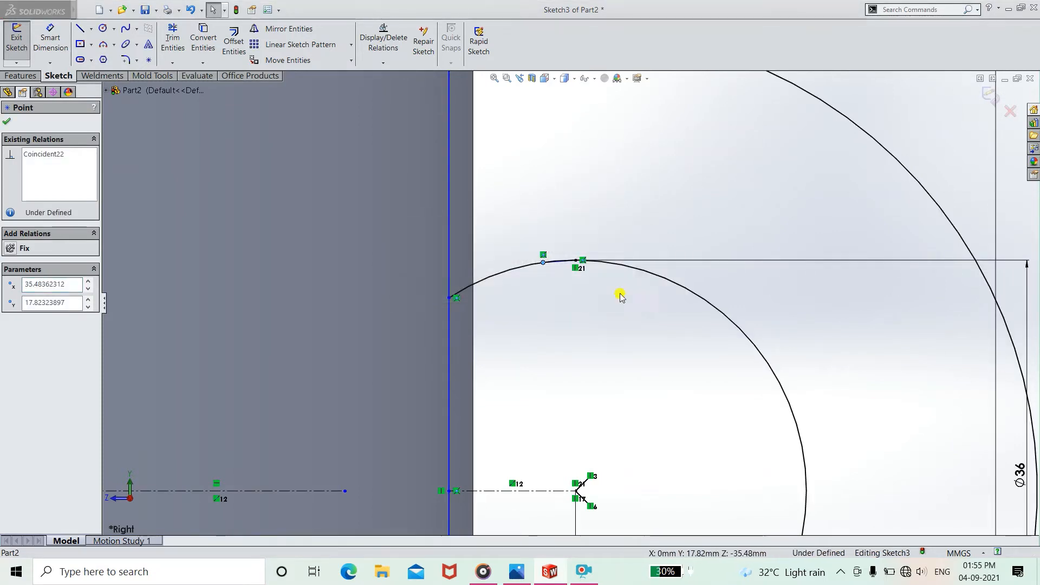
pyautogui.click(556, 252)
pyautogui.scroll(-5, 556, 254)
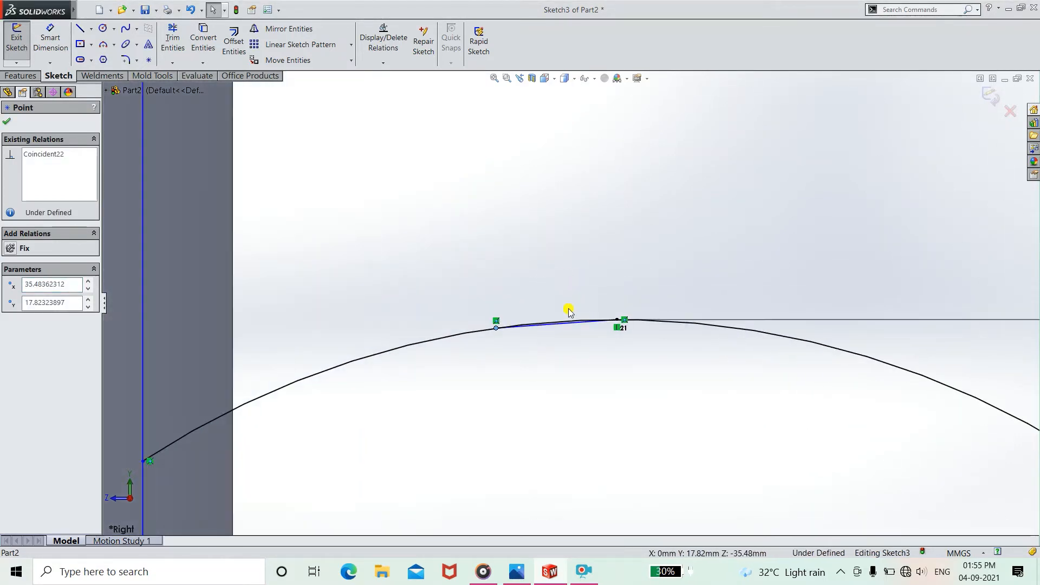
pyautogui.click(567, 335)
pyautogui.press('Delete')
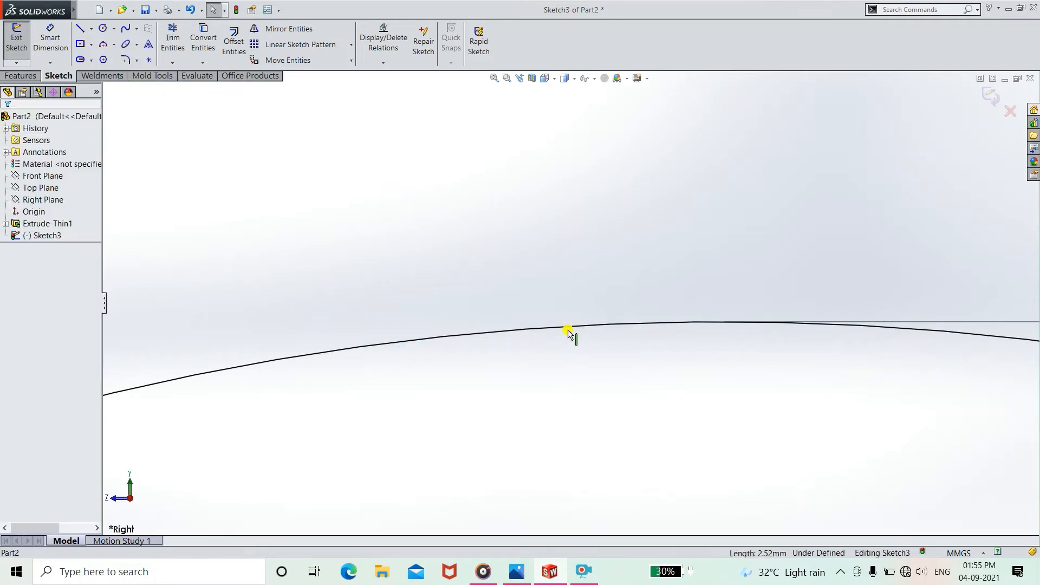
# Sketch a solid horizontal line from the inner arc's highest point to the vertical line inside the cylinder
pyautogui.click(81, 29)
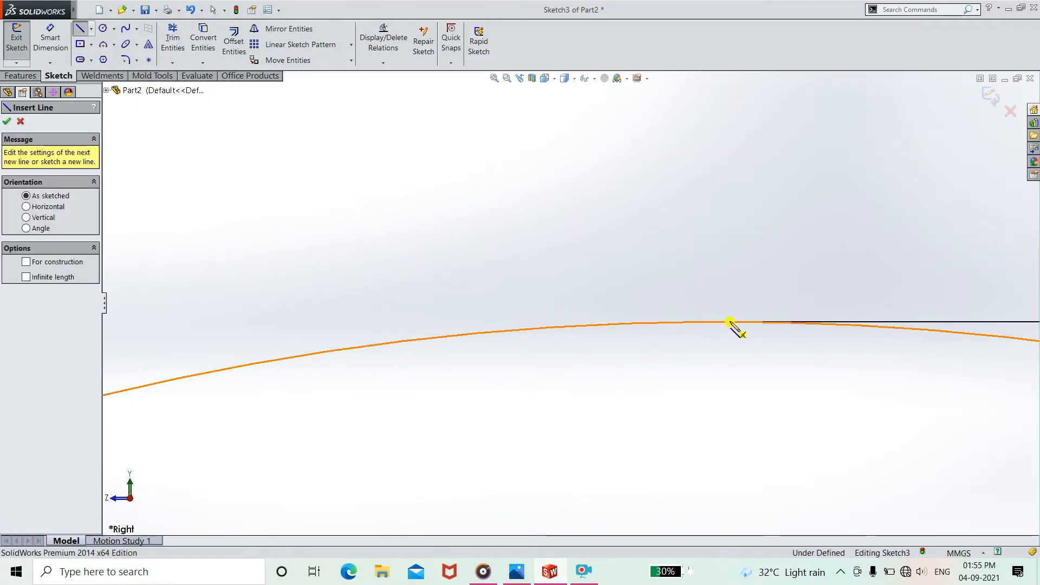
pyautogui.scroll(4, 720, 322)
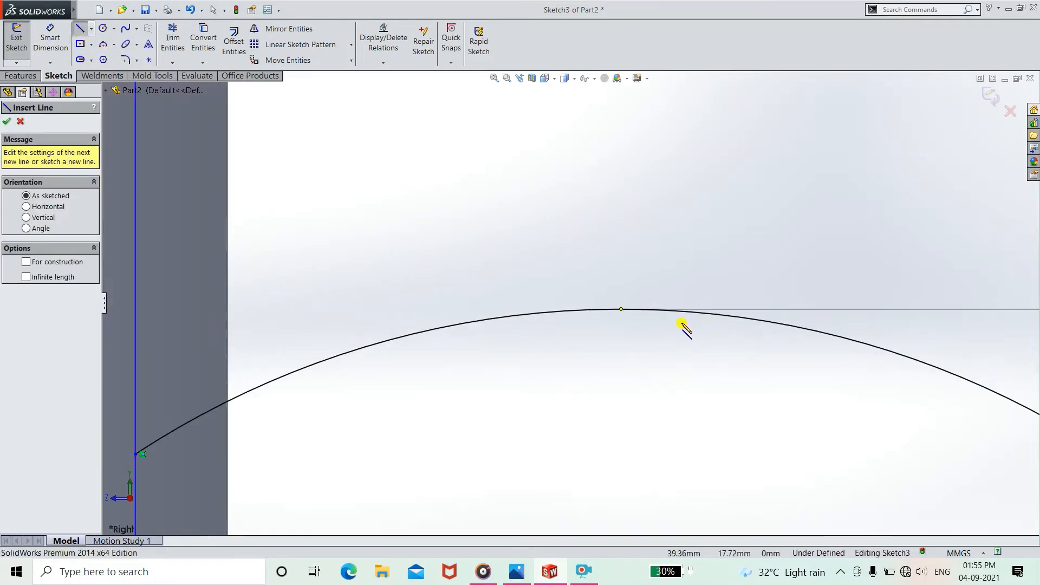
pyautogui.click(588, 305)
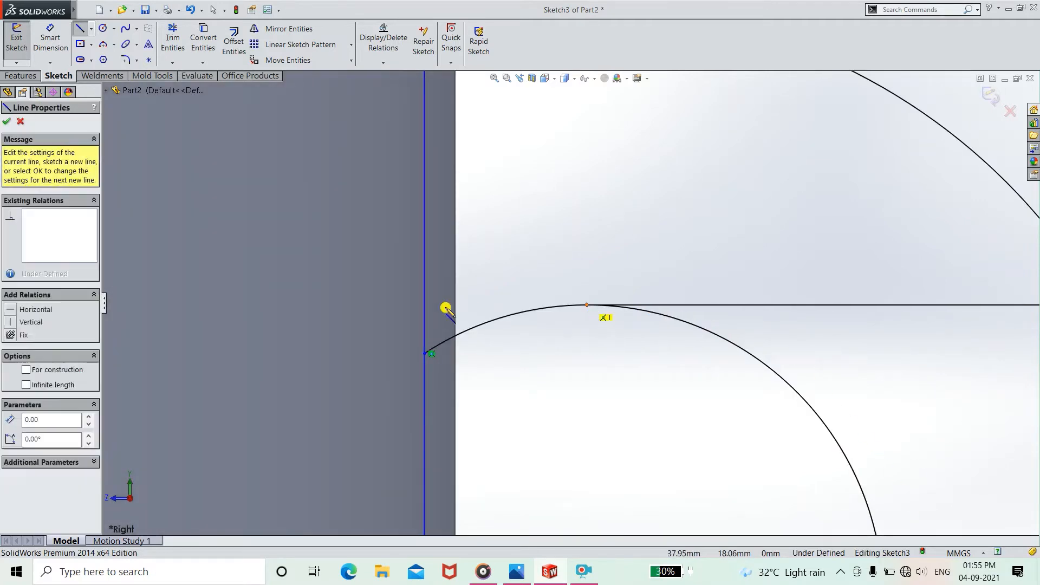
pyautogui.click(425, 305)
pyautogui.rightClick(463, 306)
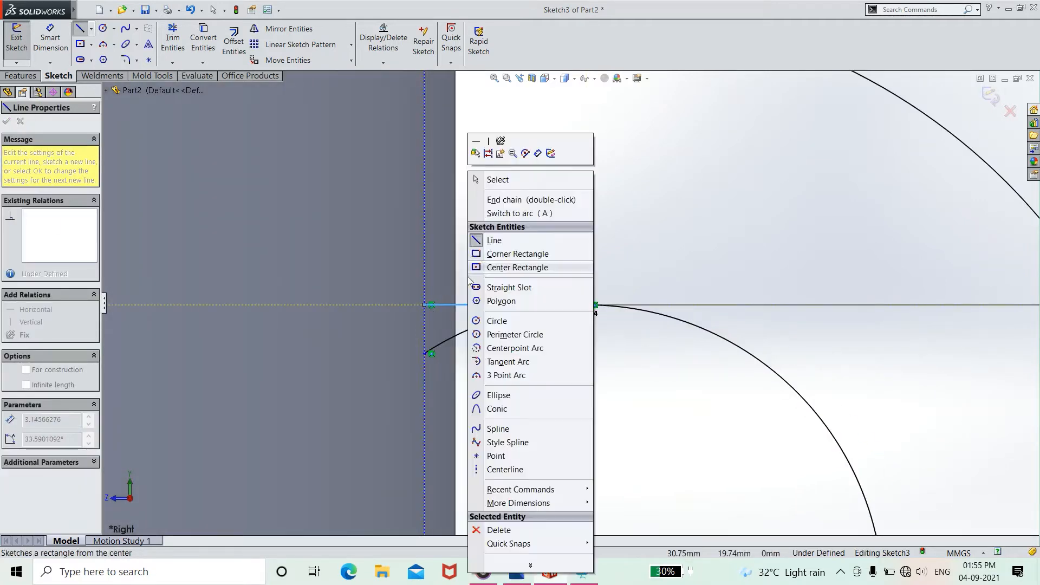
pyautogui.click(515, 181)
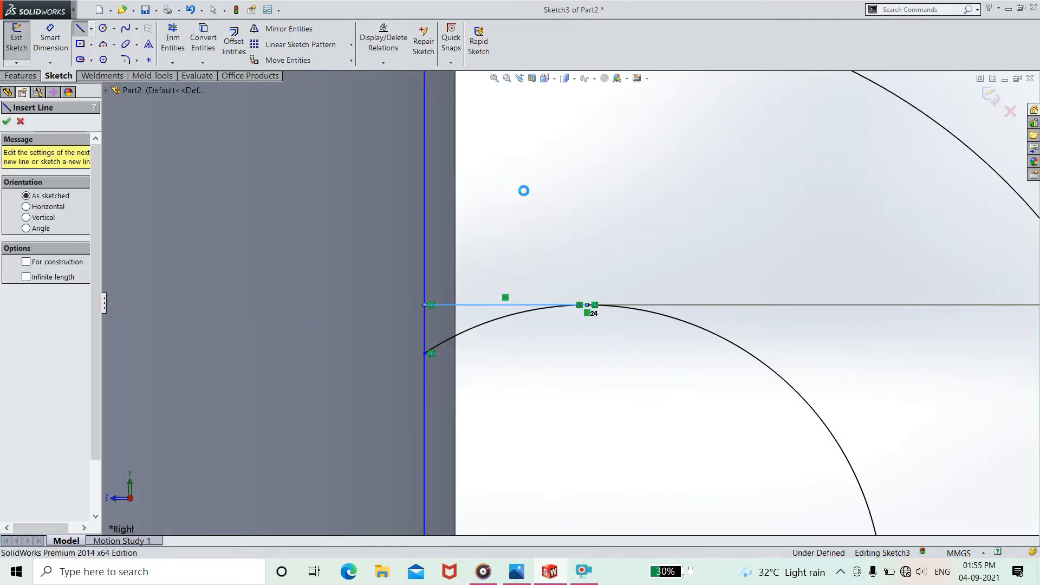
# Trim the leftover inner arc pieces between the vertical line and the arc's top and bottom points, then finish trimming
pyautogui.click(172, 38)
pyautogui.scroll(3, 568, 399)
pyautogui.scroll(3, 568, 401)
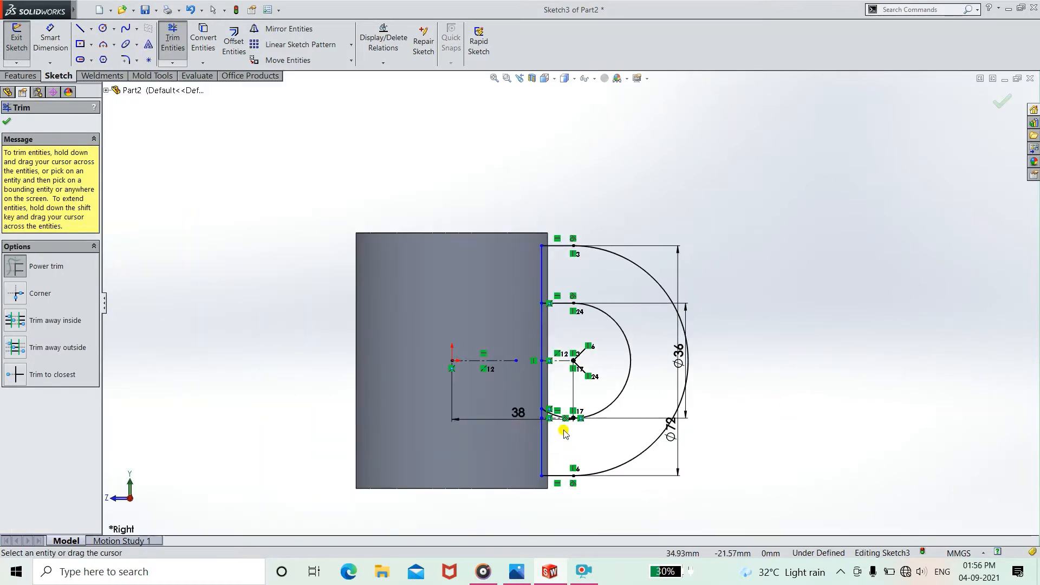
pyautogui.scroll(-8, 561, 433)
pyautogui.moveTo(562, 281); pyautogui.dragTo(532, 300)
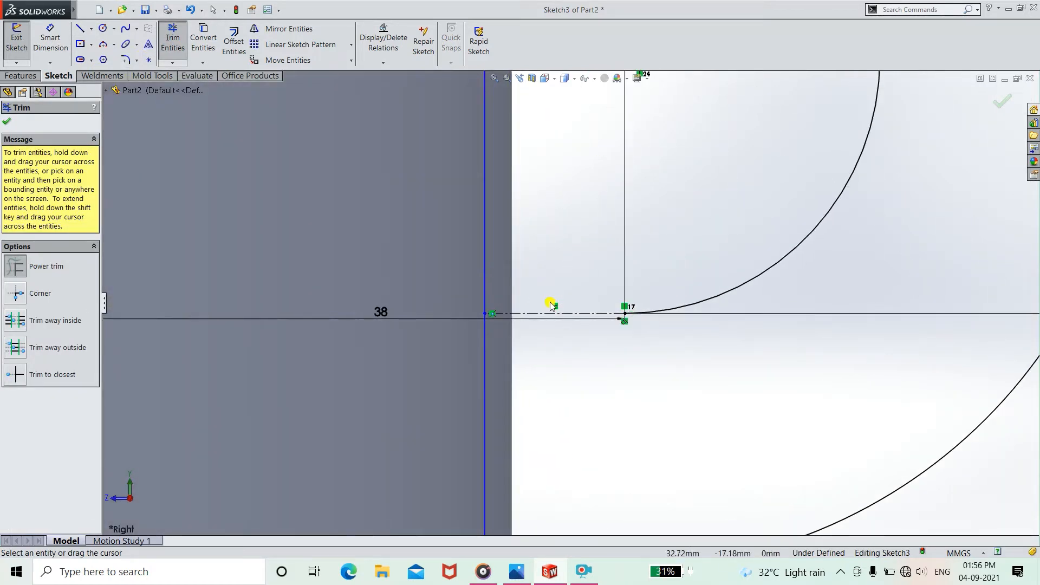
pyautogui.scroll(-2, 551, 305)
pyautogui.scroll(-1, 644, 318)
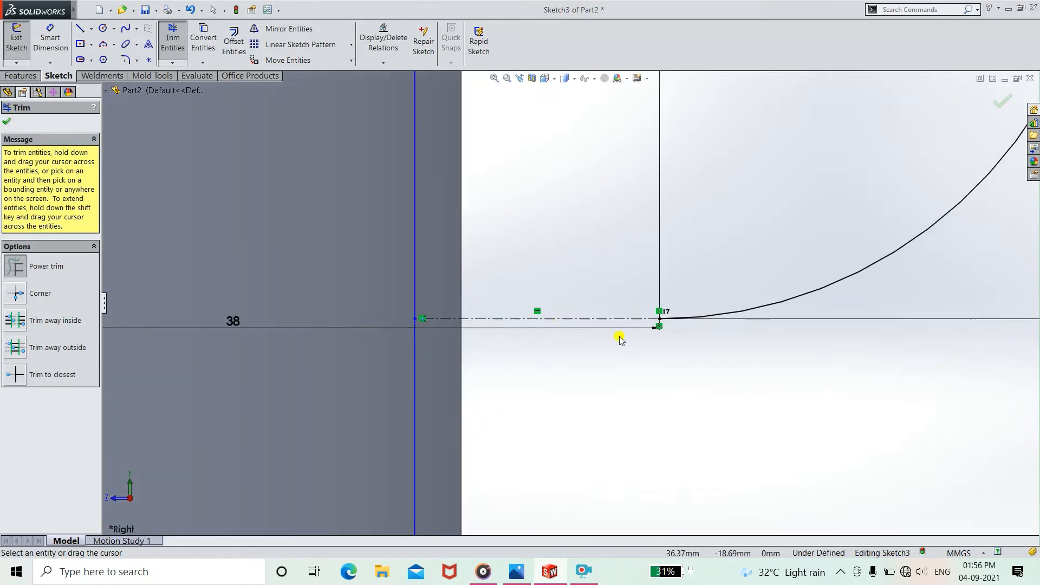
pyautogui.scroll(1, 623, 339)
pyautogui.scroll(4, 623, 314)
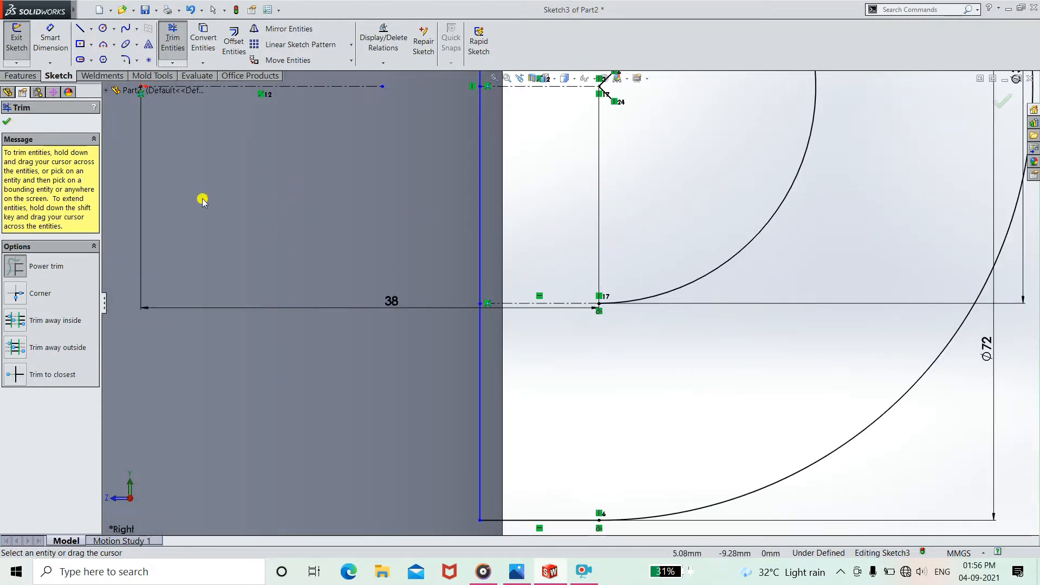
pyautogui.click(7, 119)
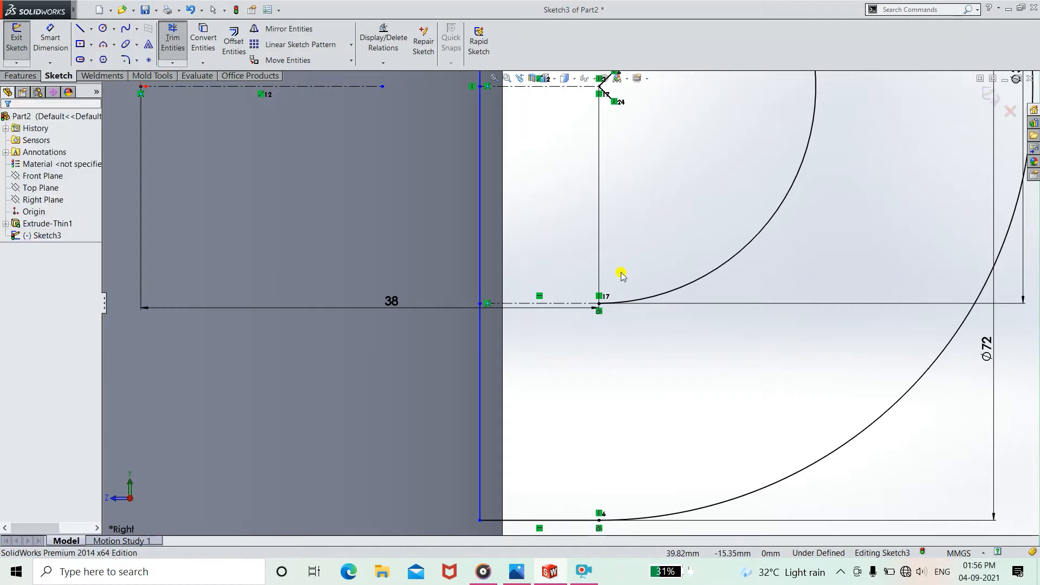
# Convert the construction line at the inner arc's bottom into a solid sketch line
pyautogui.click(558, 305)
pyautogui.click(25, 310)
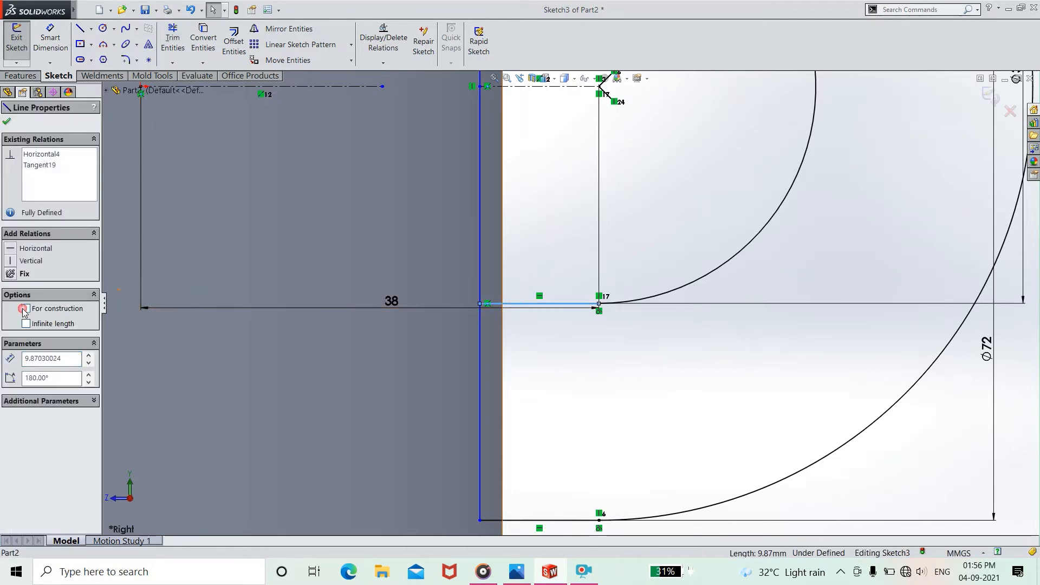
pyautogui.click(7, 122)
# Trim away the vertical line between the two inner horizontal lines to leave one closed yoke outline
pyautogui.scroll(3, 571, 302)
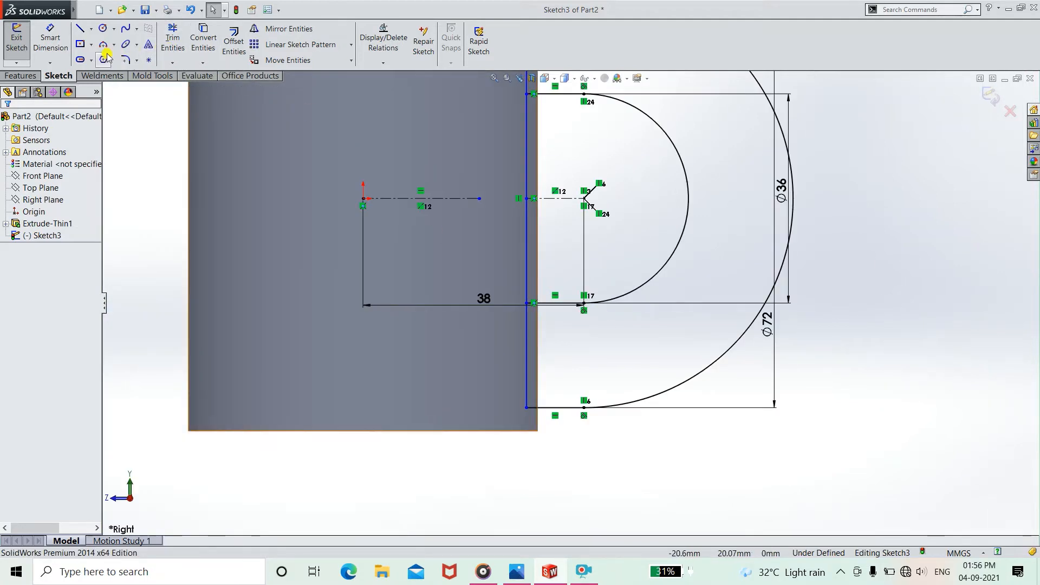
pyautogui.click(173, 40)
pyautogui.moveTo(520, 156); pyautogui.dragTo(528, 164)
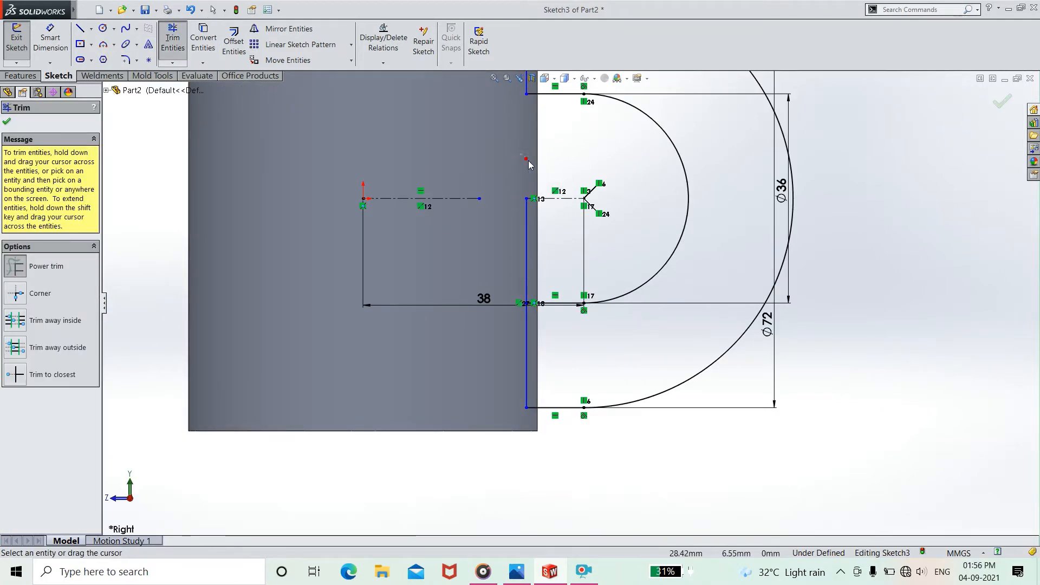
pyautogui.scroll(1, 1008, 236)
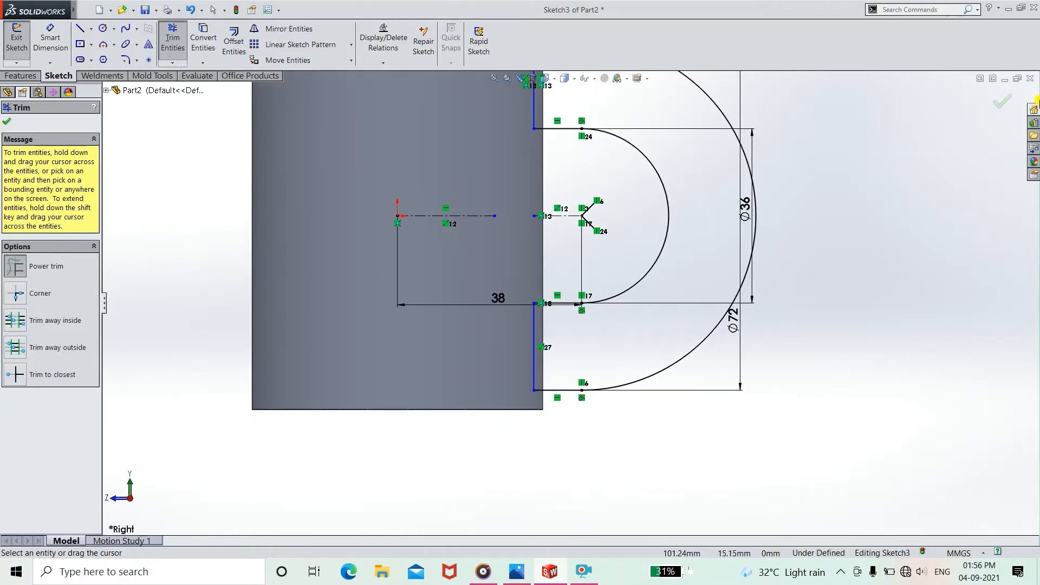
pyautogui.click(8, 123)
pyautogui.scroll(3, 882, 290)
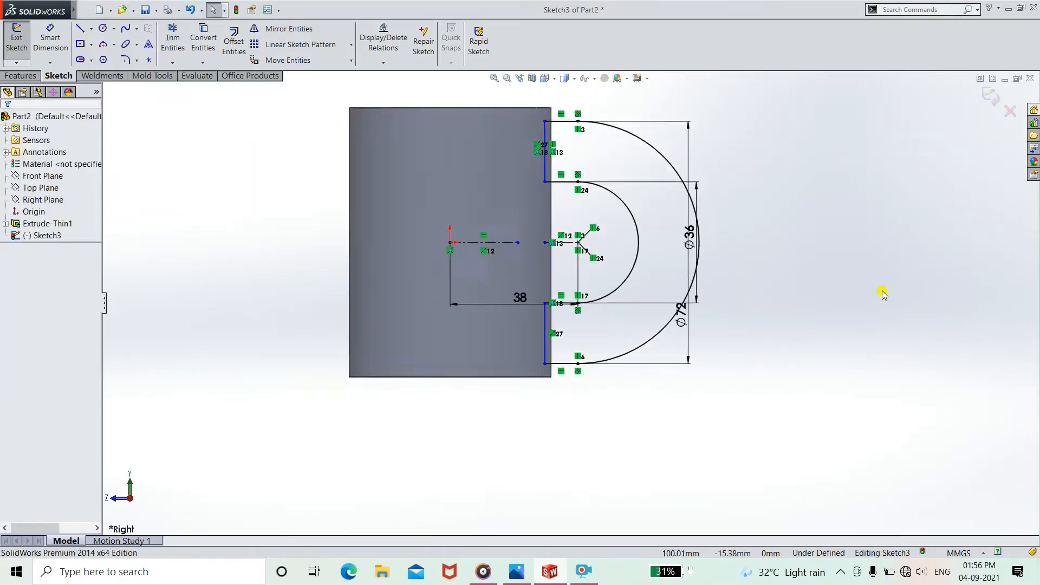
# Extrude the closed yoke profile 36 mm with the Mid Plane end condition, merged with the cylinder, checking the width on the reference drawing
pyautogui.click(19, 79)
pyautogui.click(22, 40)
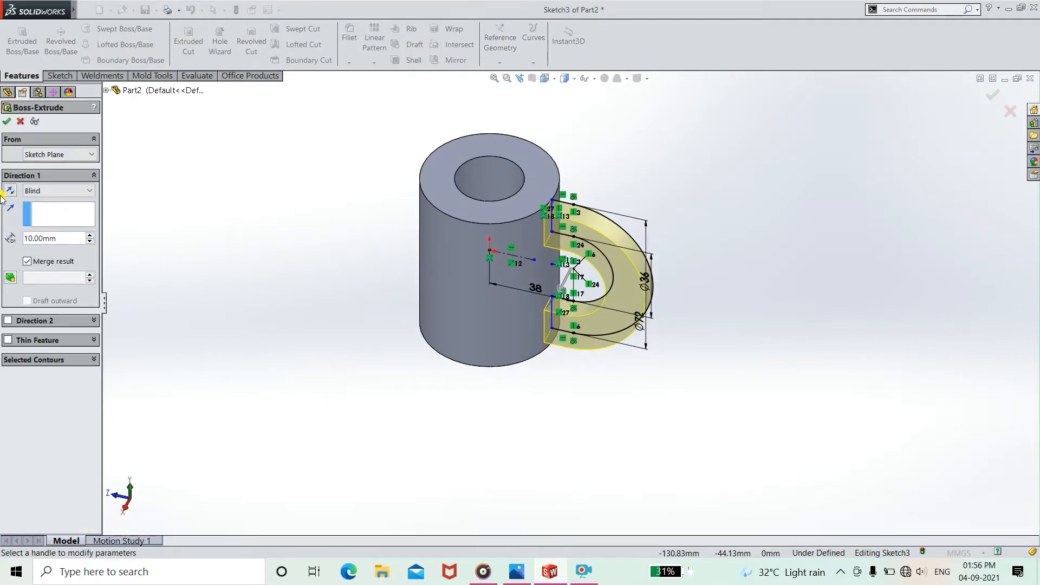
pyautogui.click(44, 191)
pyautogui.click(62, 258)
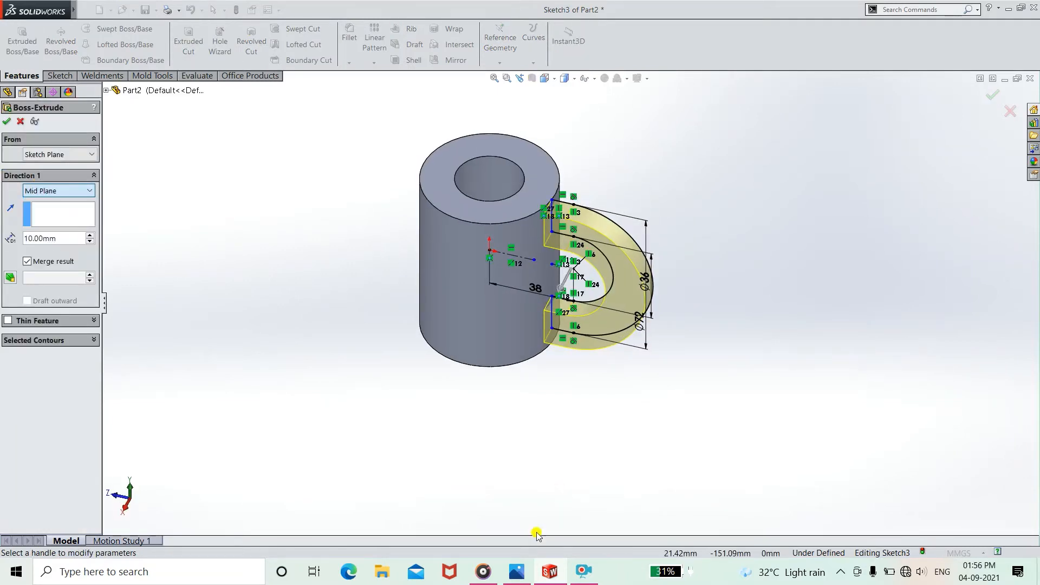
pyautogui.click(516, 571)
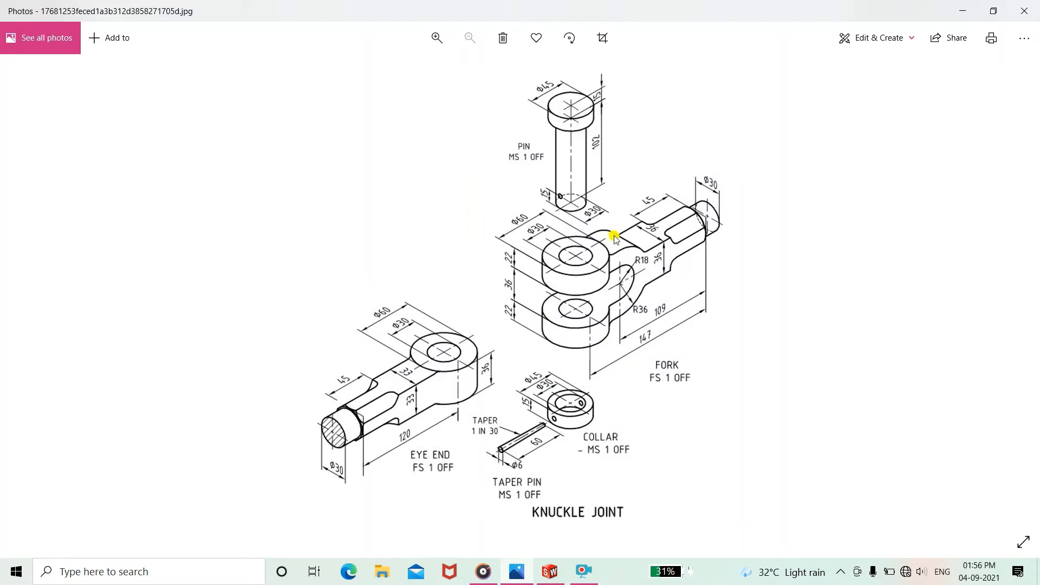
pyautogui.click(546, 575)
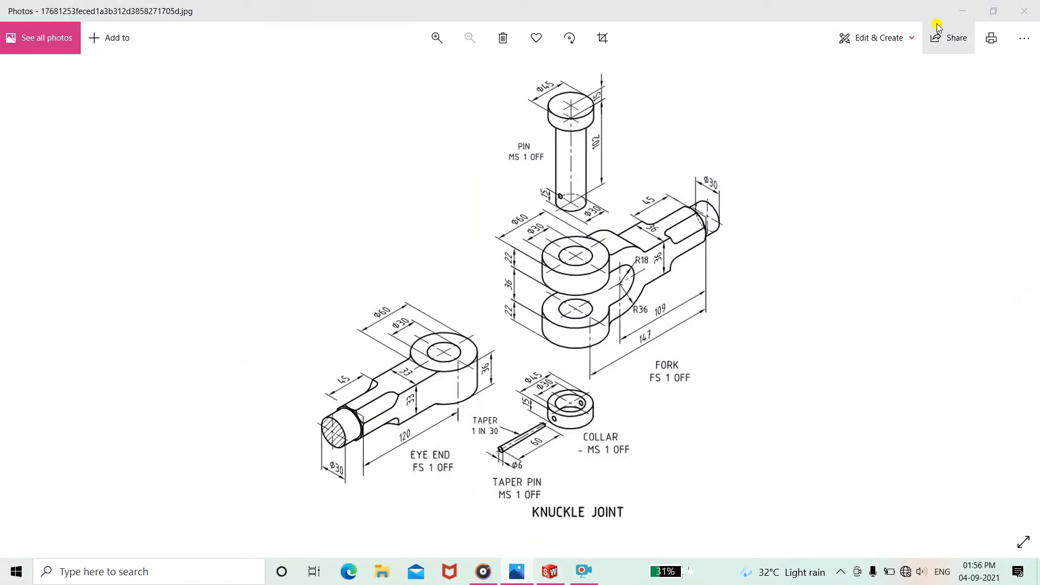
pyautogui.click(962, 11)
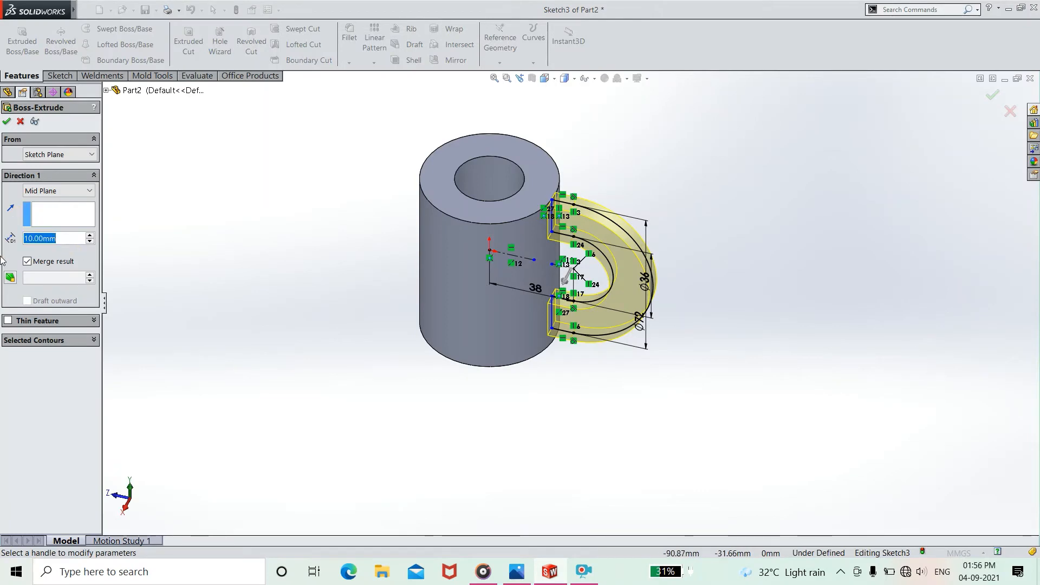
pyautogui.write('36')
pyautogui.press('Return')
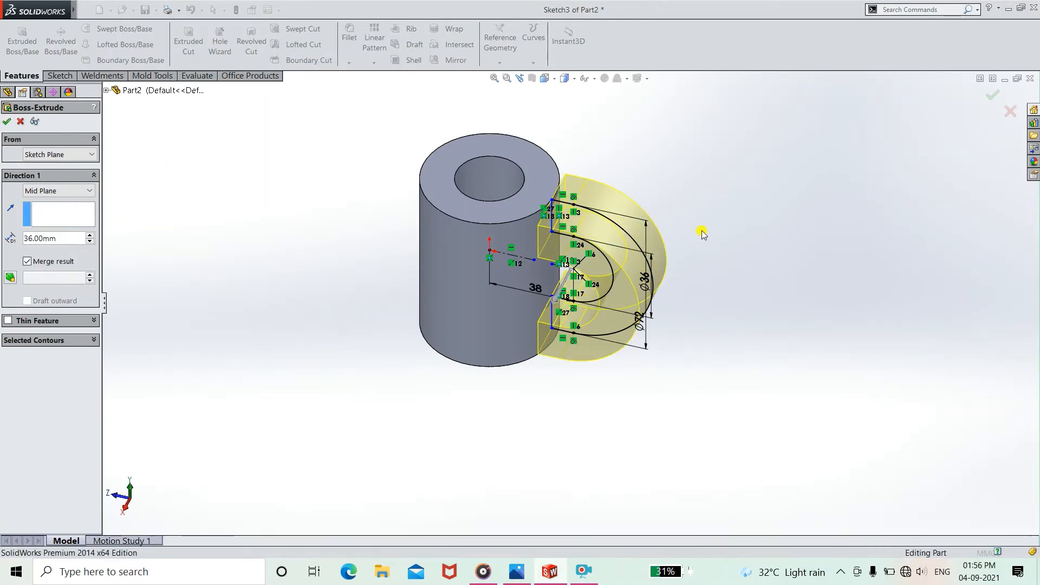
pyautogui.press('Return')
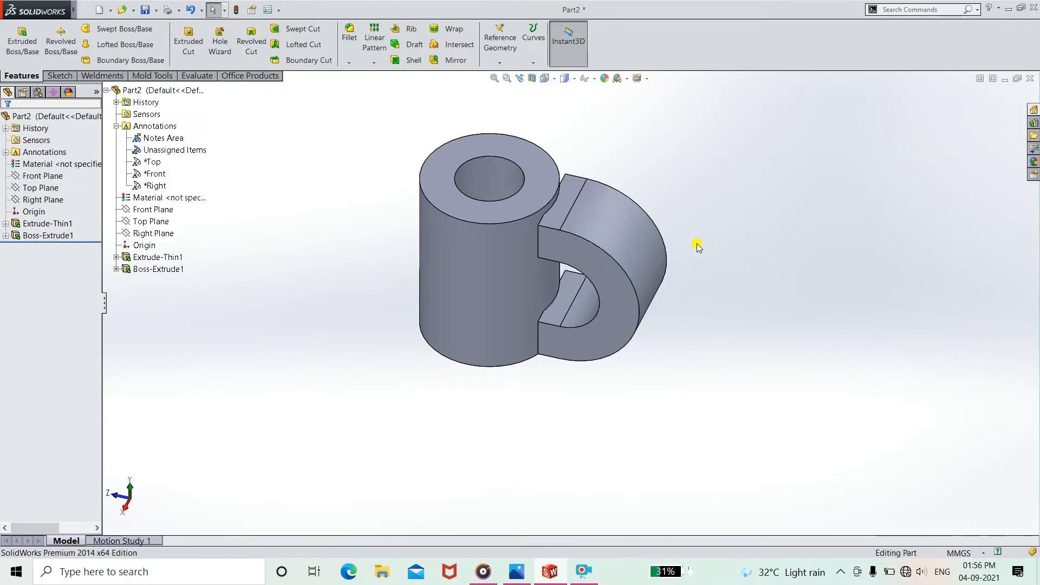
# Consult the fork dimensions on the knuckle joint drawing and reopen the yoke extrusion's sketch for editing
pyautogui.moveTo(696, 246); pyautogui.dragTo(731, 346, button='middle')
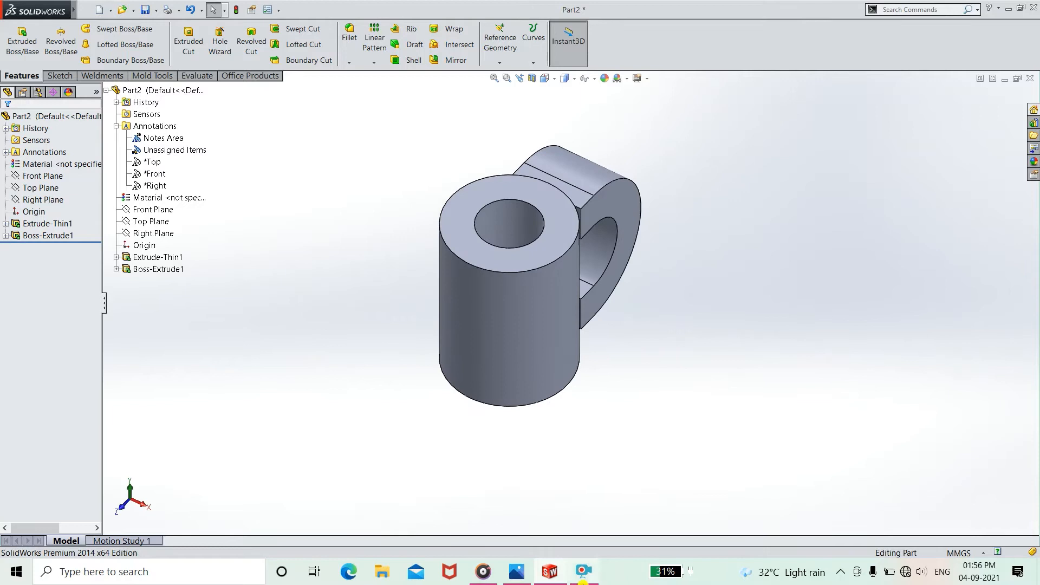
pyautogui.click(519, 577)
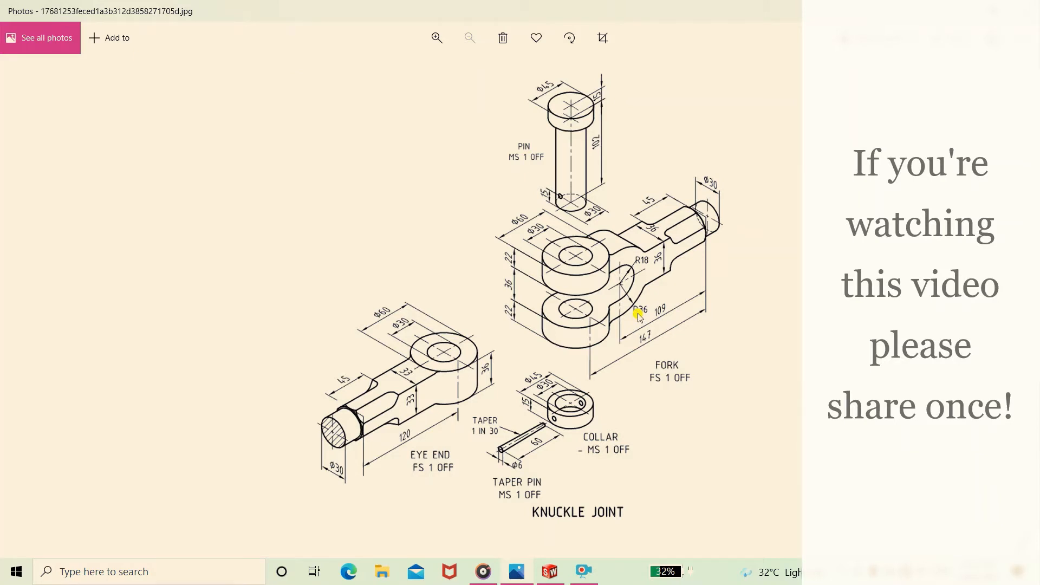
pyautogui.moveTo(546, 573)
pyautogui.click(963, 9)
pyautogui.moveTo(668, 337); pyautogui.dragTo(565, 254, button='middle')
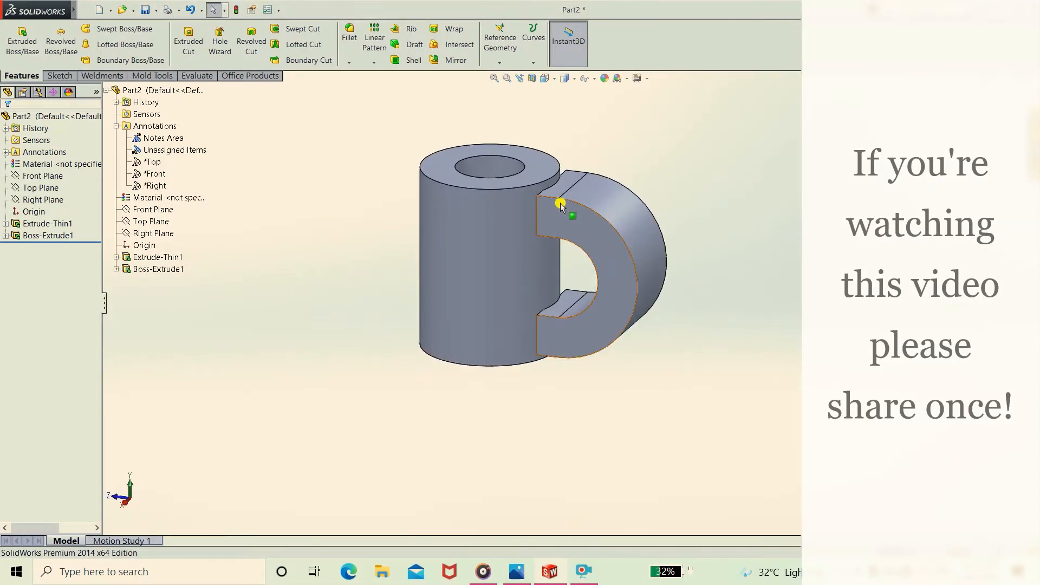
pyautogui.scroll(-2, 560, 203)
pyautogui.click(5, 235)
pyautogui.click(40, 251)
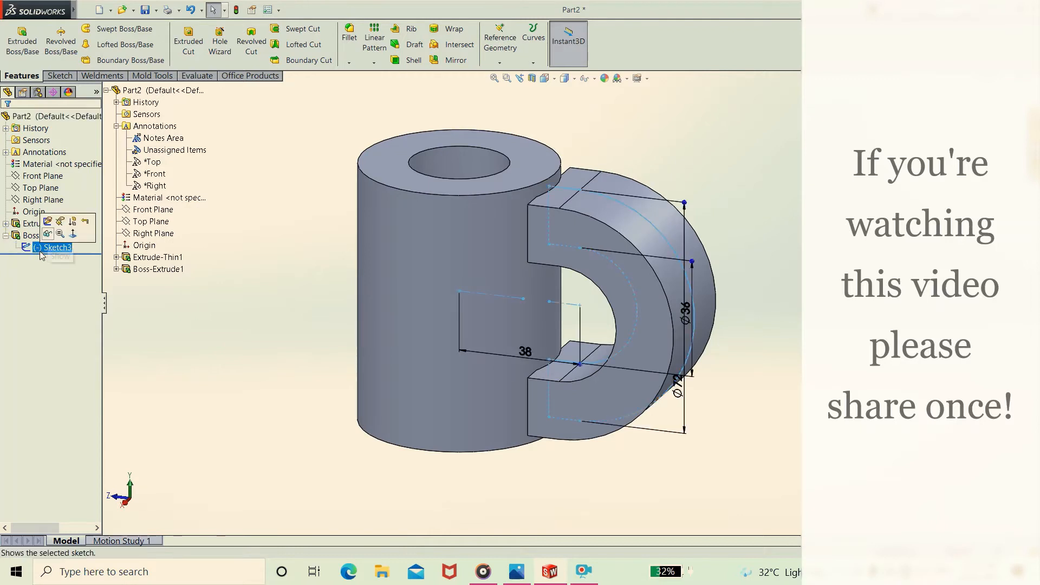
pyautogui.click(48, 221)
pyautogui.press('space')
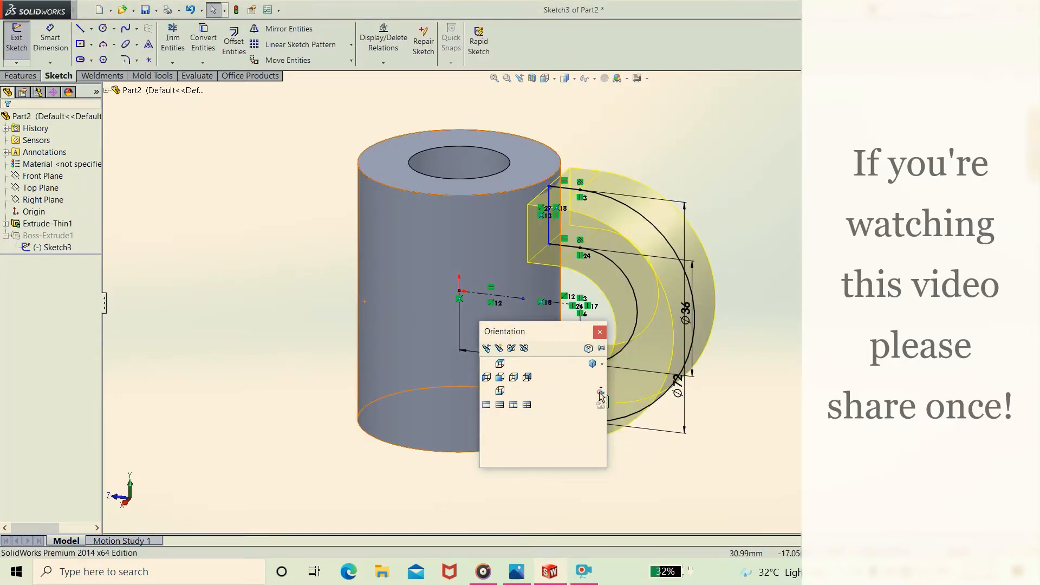
pyautogui.click(600, 392)
# Bring up the line types available for sketching in the yoke profile
pyautogui.click(91, 29)
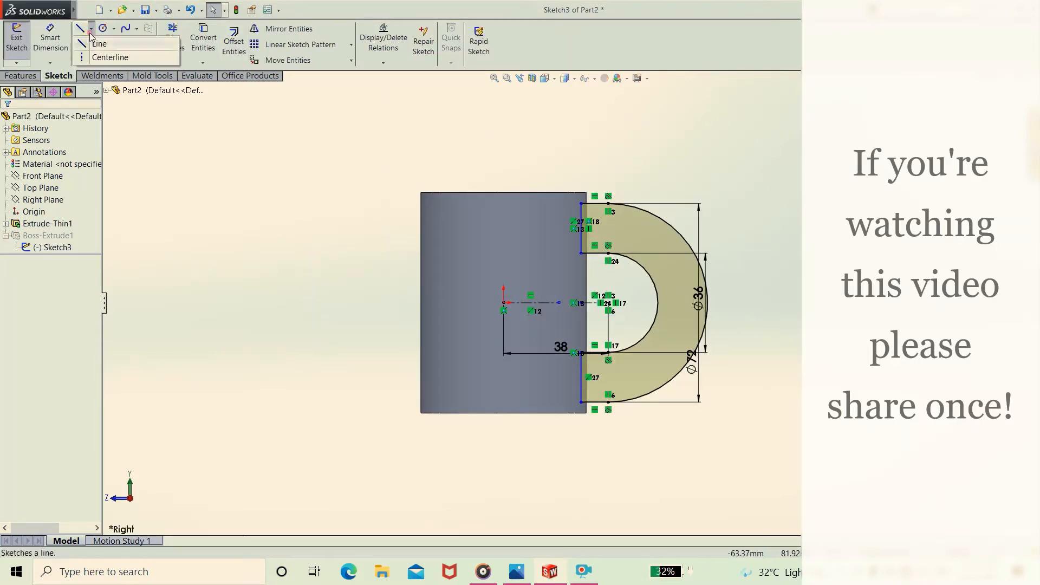